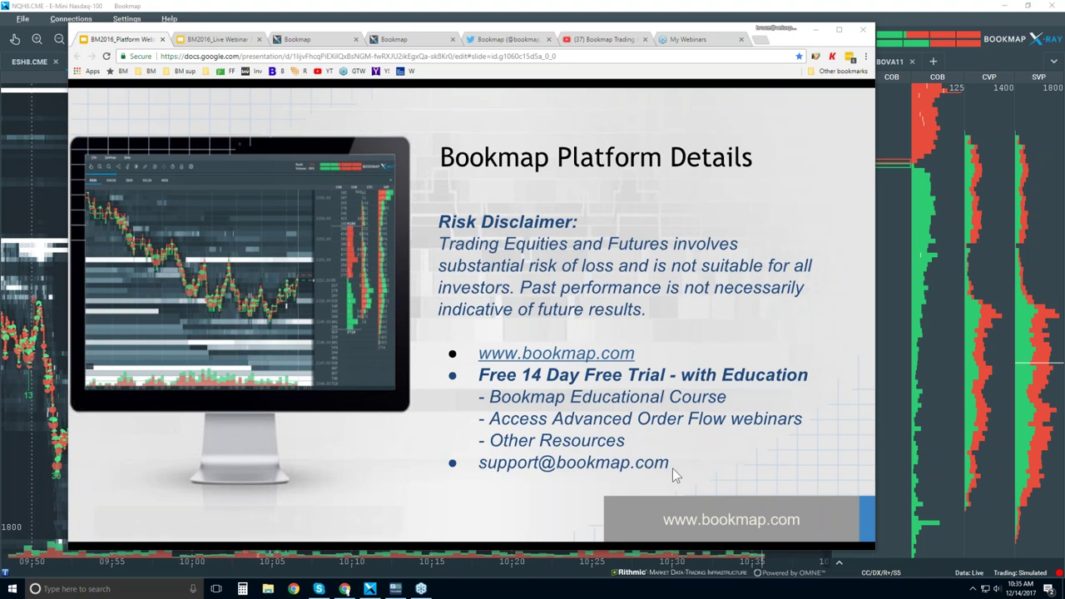
# Present the 'Bookmap Platform Details' slide showing the risk disclaimer and free 14-day trial links
pyautogui.moveTo(650, 470)
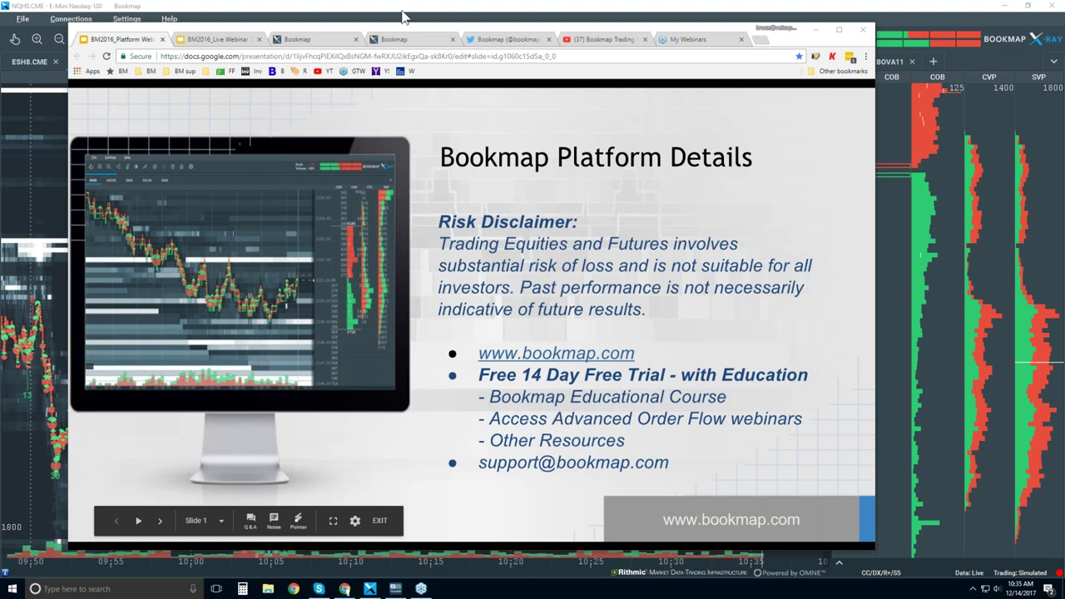
# Switch to the bookmap.com tab and scroll down to the Advantages section with NASDAQ TotalView
pyautogui.click(330, 41)
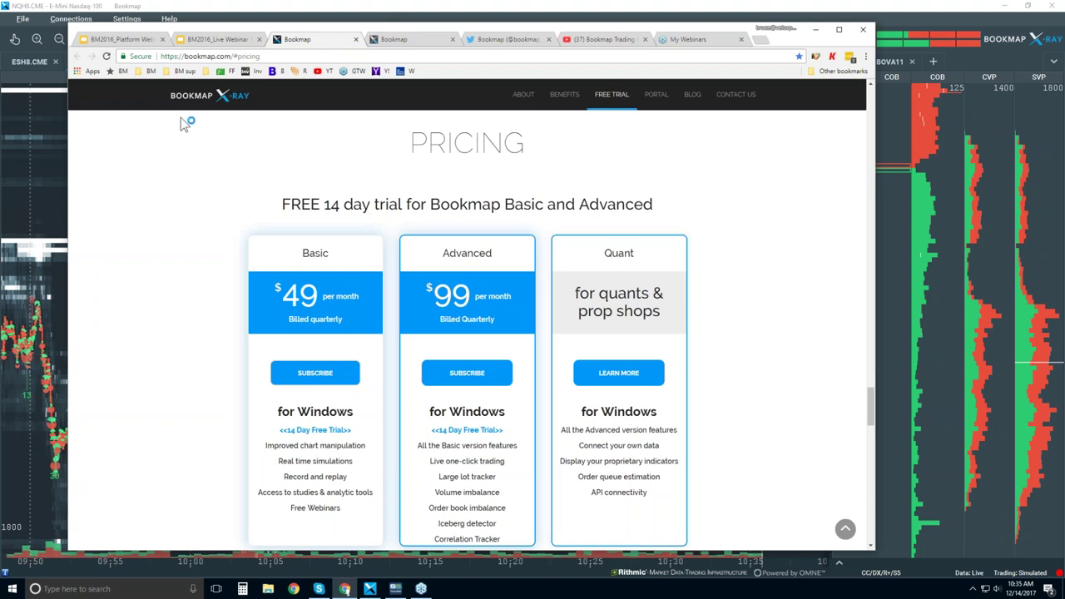
pyautogui.scroll(15, 186, 150)
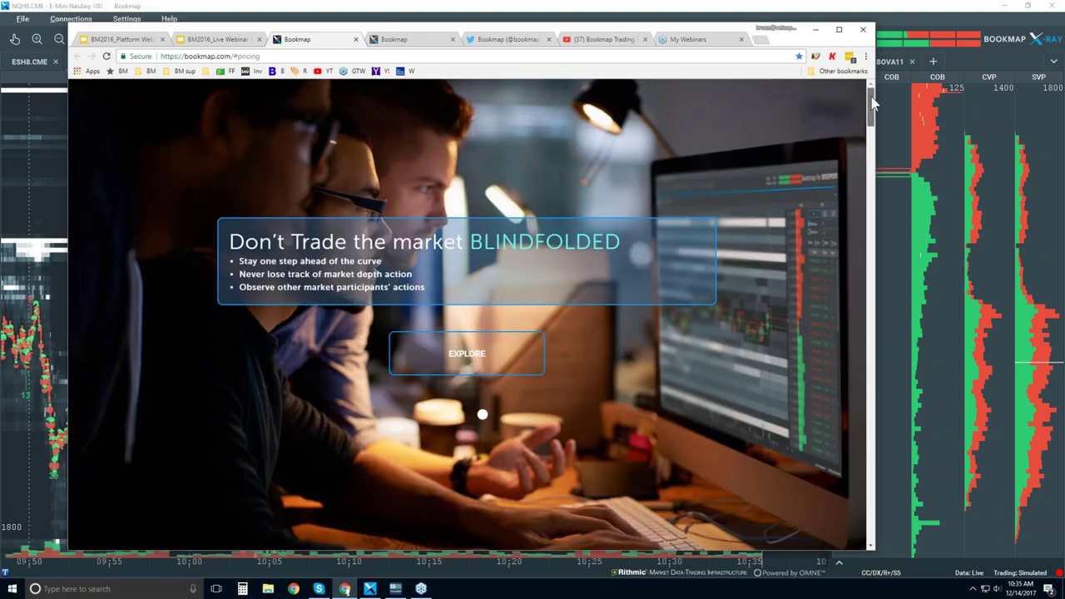
pyautogui.moveTo(871, 96); pyautogui.dragTo(875, 139)
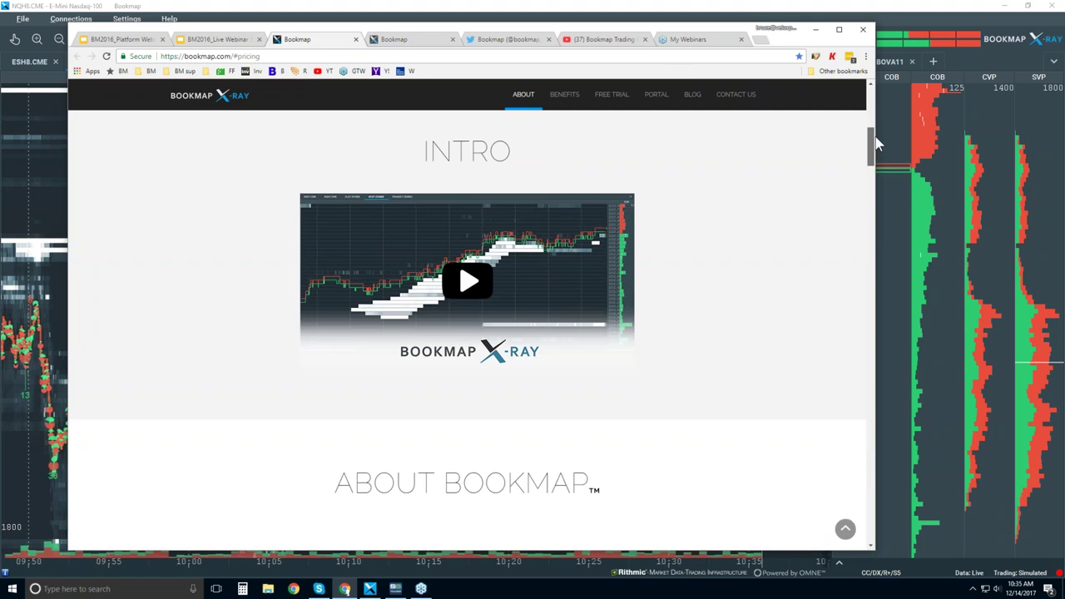
pyautogui.moveTo(875, 138); pyautogui.dragTo(890, 294)
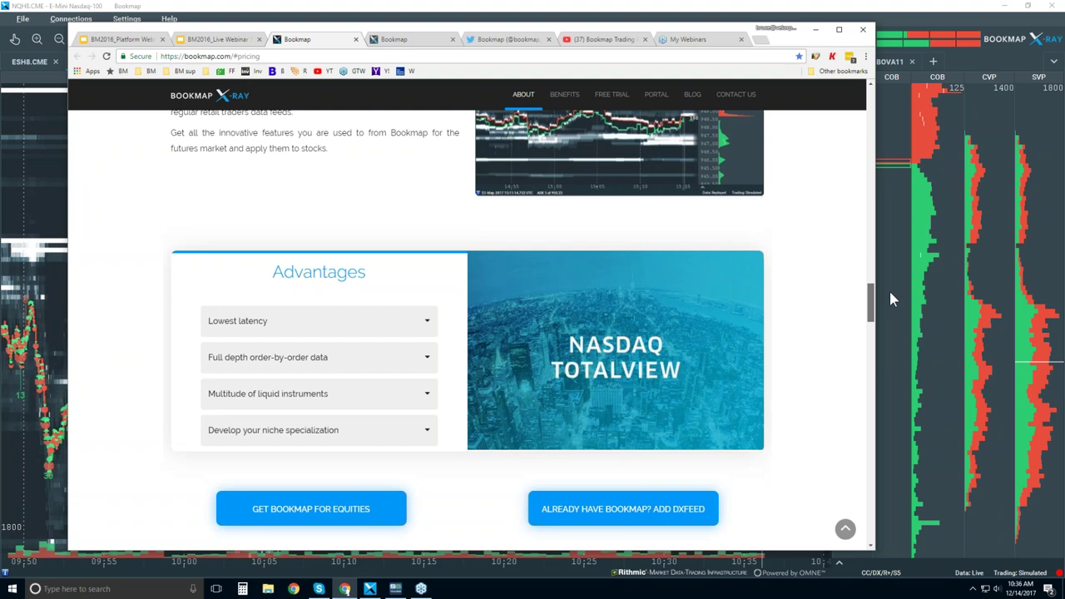
# Scroll bookmap.com down to the Connectivity logos of supported market data and execution platforms
pyautogui.moveTo(890, 293); pyautogui.dragTo(888, 362)
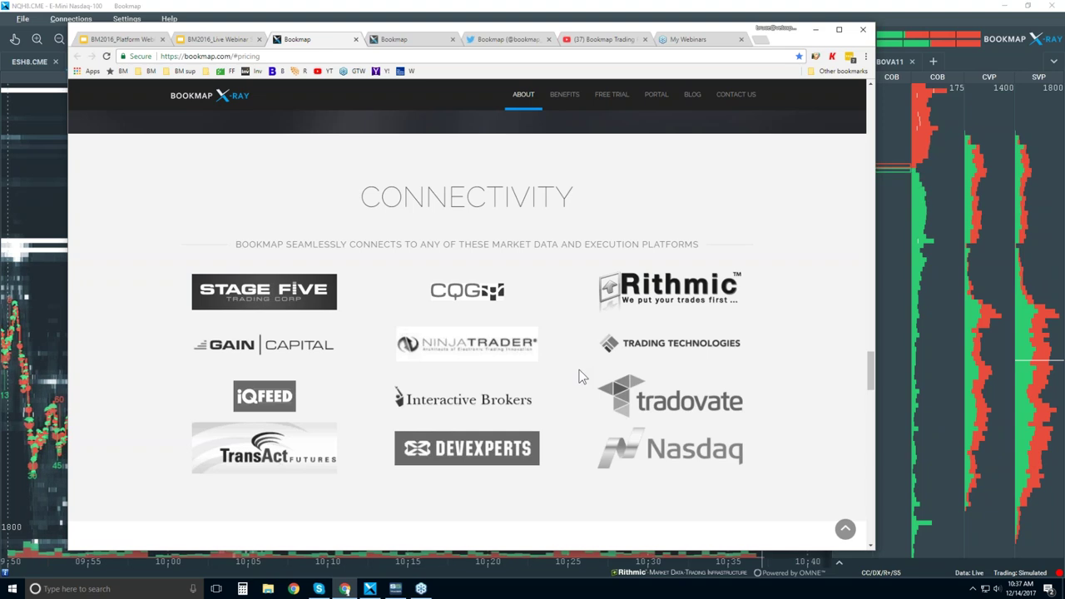
pyautogui.scroll(-4, 578, 370)
# Scroll to the pricing plans and highlight 'one-click trading' in the Advanced card
pyautogui.scroll(-2, 582, 376)
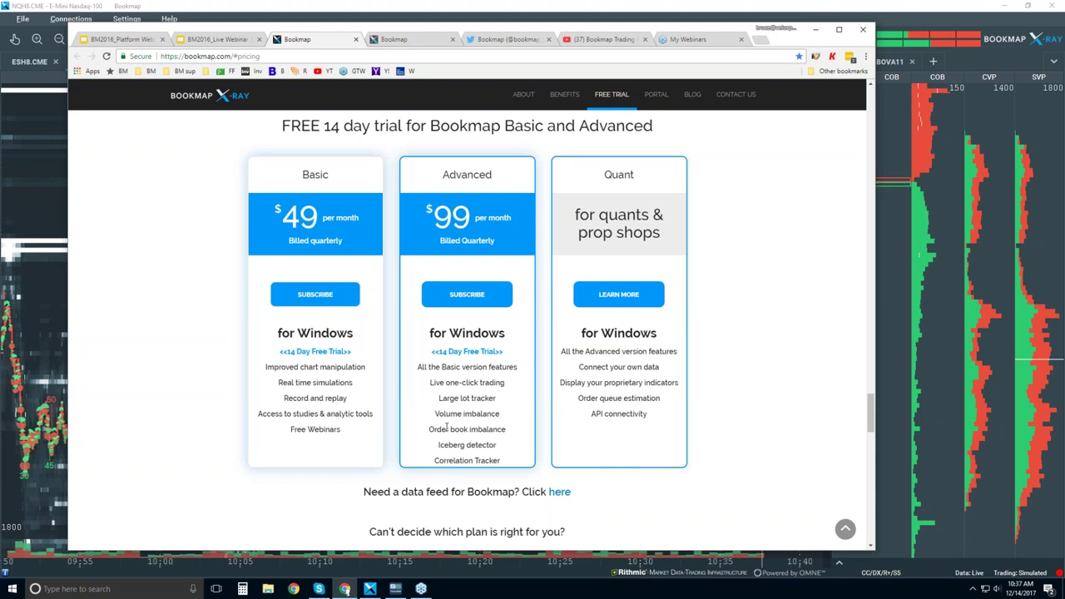
pyautogui.moveTo(445, 382); pyautogui.dragTo(504, 383)
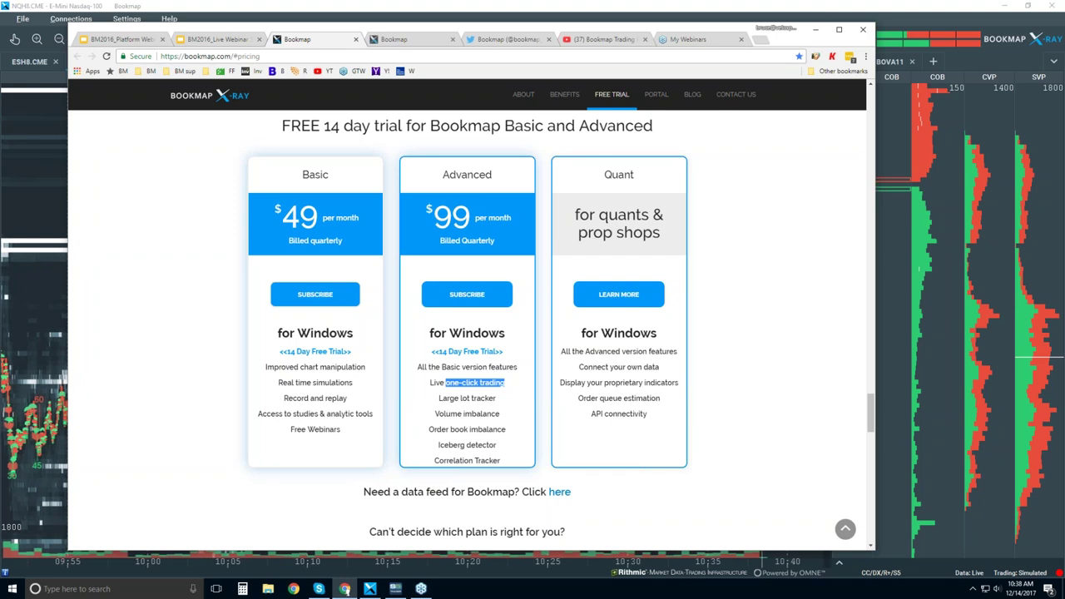
# Highlight the Advanced plan's imbalance, Large lot tracker, Iceberg detector and Correlation Tracker lines in turn
pyautogui.click(450, 411)
pyautogui.moveTo(450, 411); pyautogui.dragTo(504, 428)
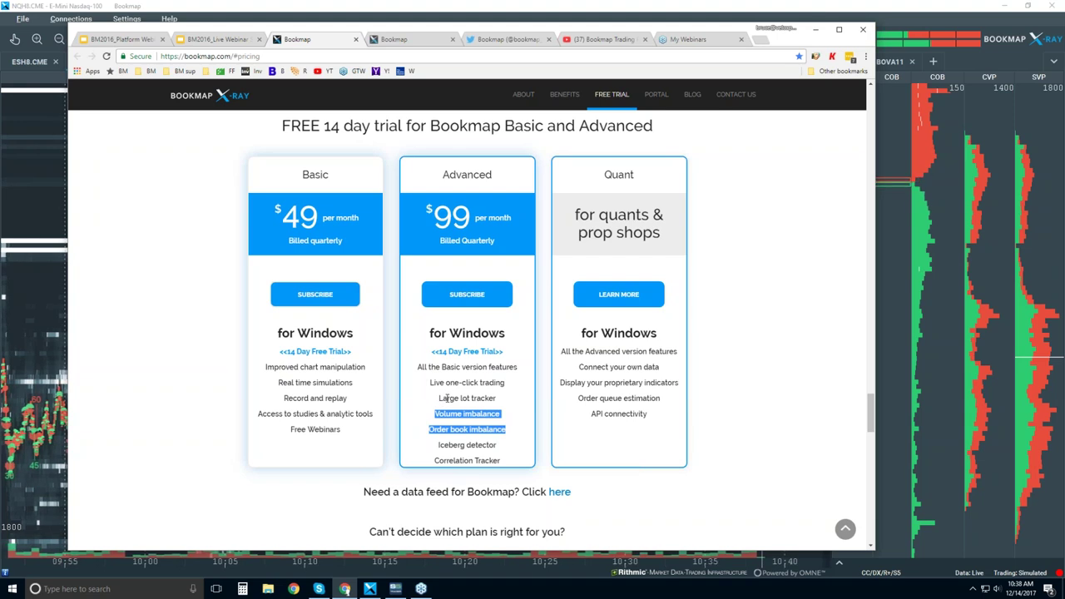
pyautogui.moveTo(438, 398); pyautogui.dragTo(496, 399)
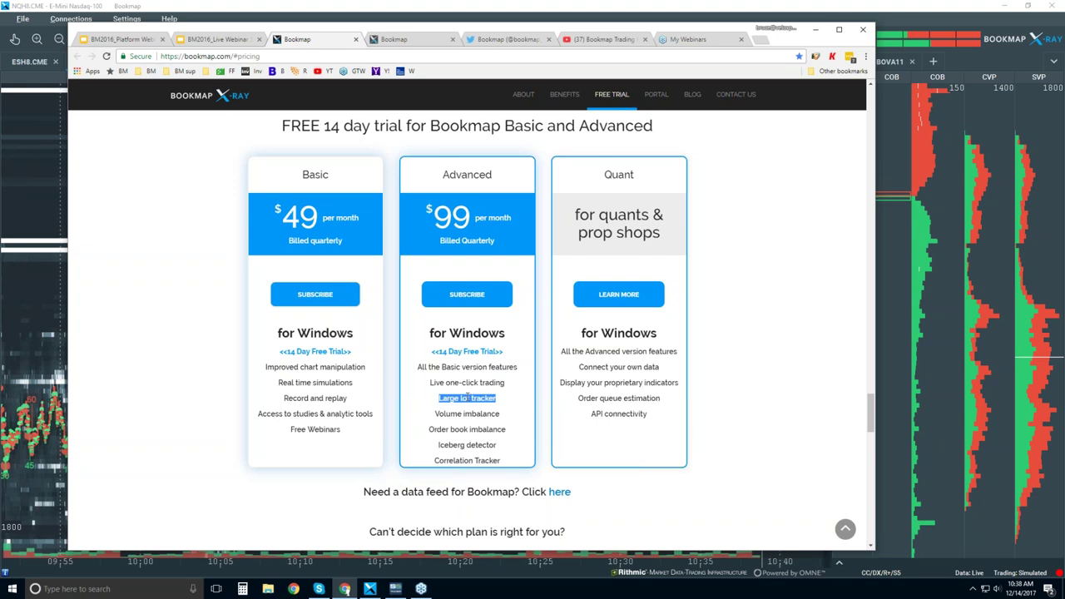
pyautogui.click(457, 447)
pyautogui.tripleClick(456, 447)
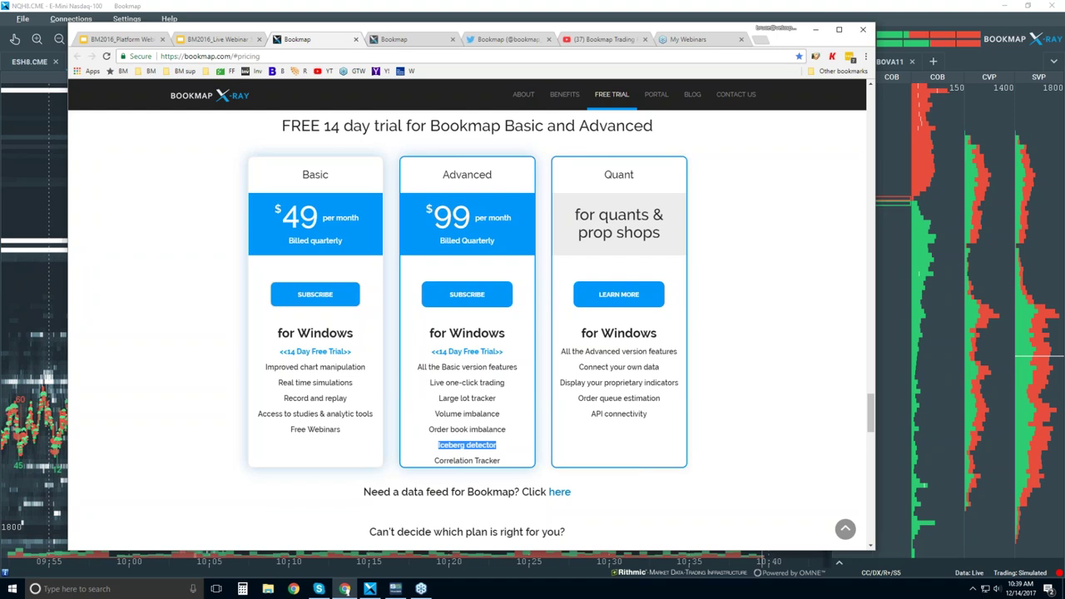
pyautogui.tripleClick(480, 461)
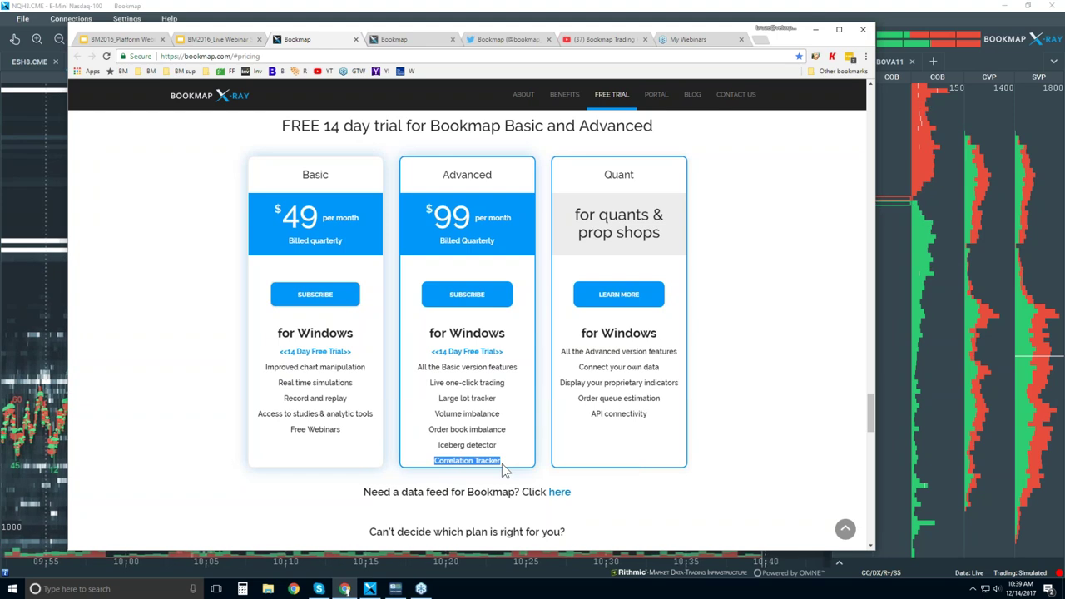
# Highlight 'proprietary' in the Quant plan, then clear the selection and scroll down slightly
pyautogui.click(753, 198)
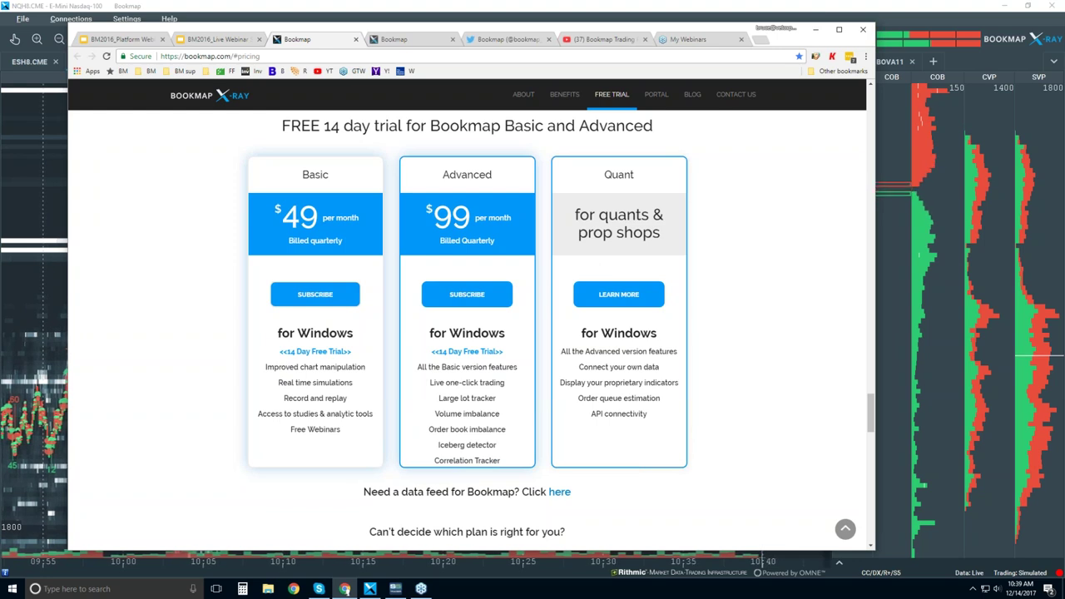
pyautogui.doubleClick(622, 382)
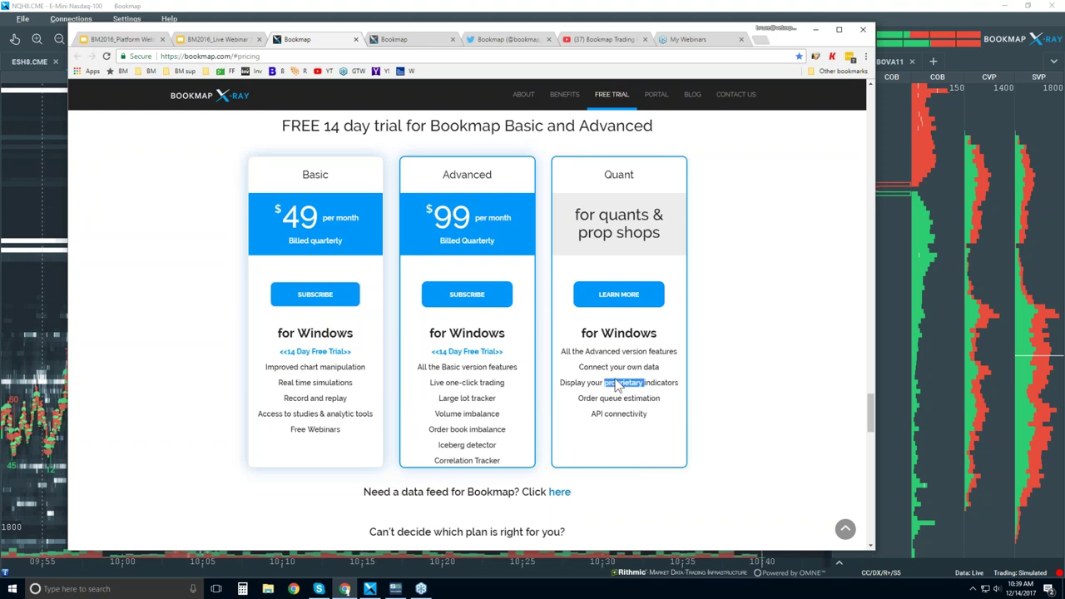
pyautogui.click(723, 378)
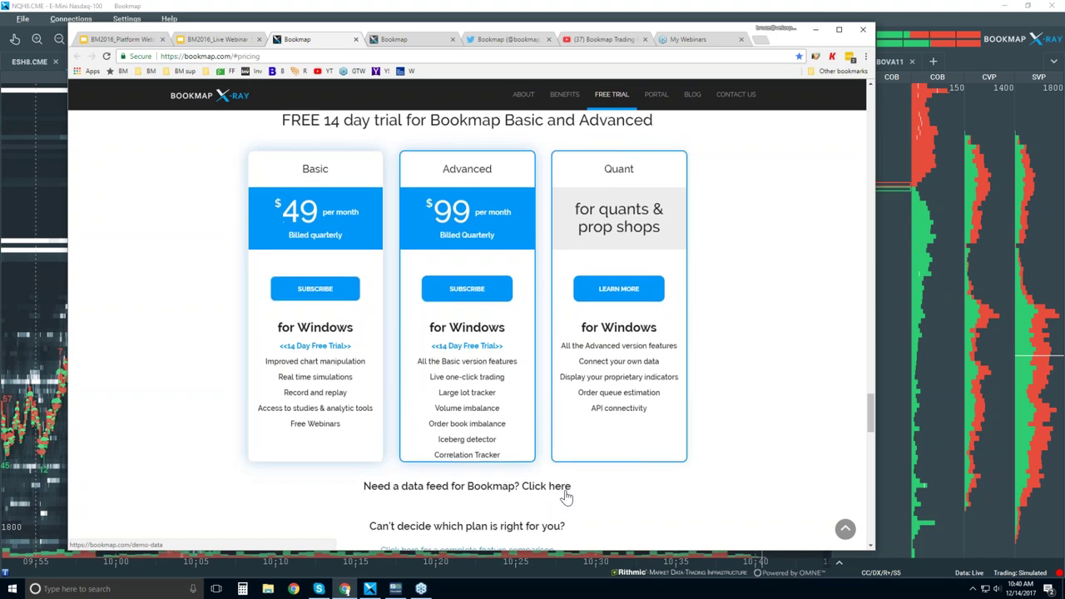
pyautogui.scroll(-1, 533, 492)
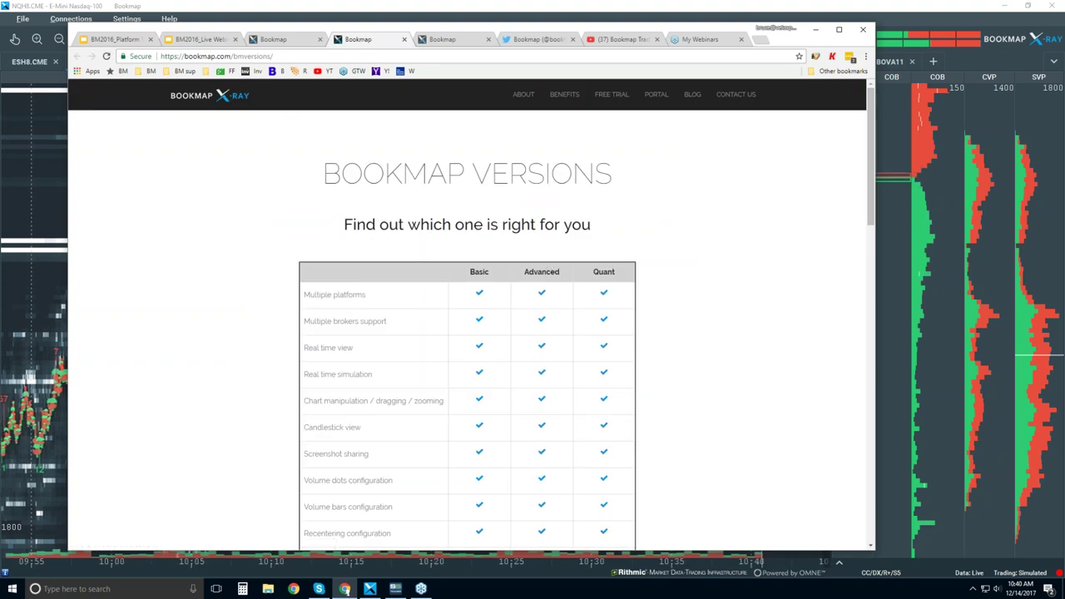
# Scroll through the Basic, Advanced and Quant feature comparison table and back to the top
pyautogui.moveTo(866, 110); pyautogui.dragTo(864, 362)
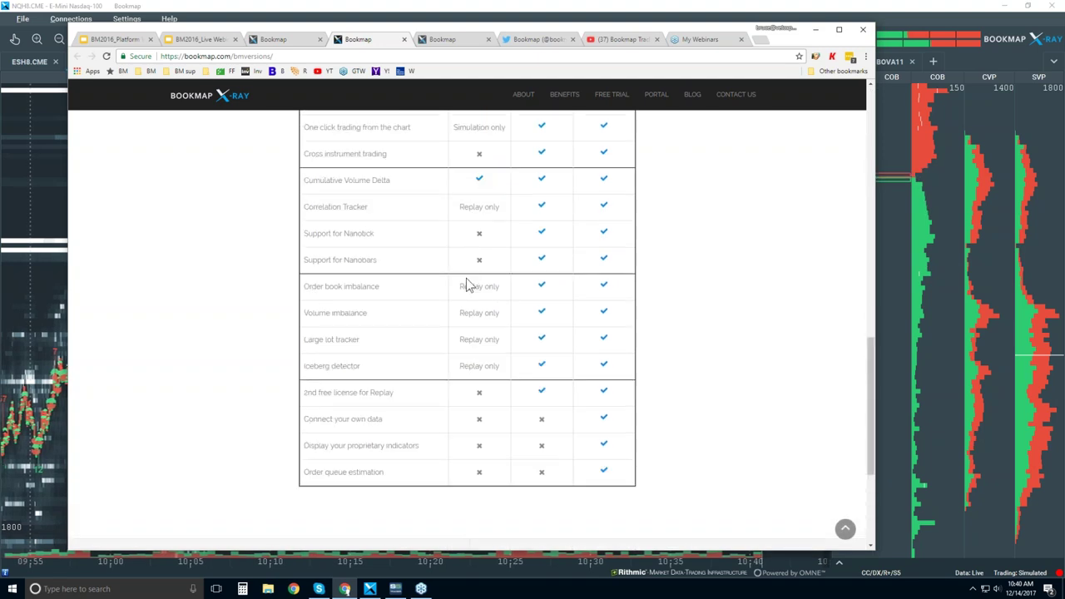
pyautogui.moveTo(870, 368); pyautogui.dragTo(870, 114)
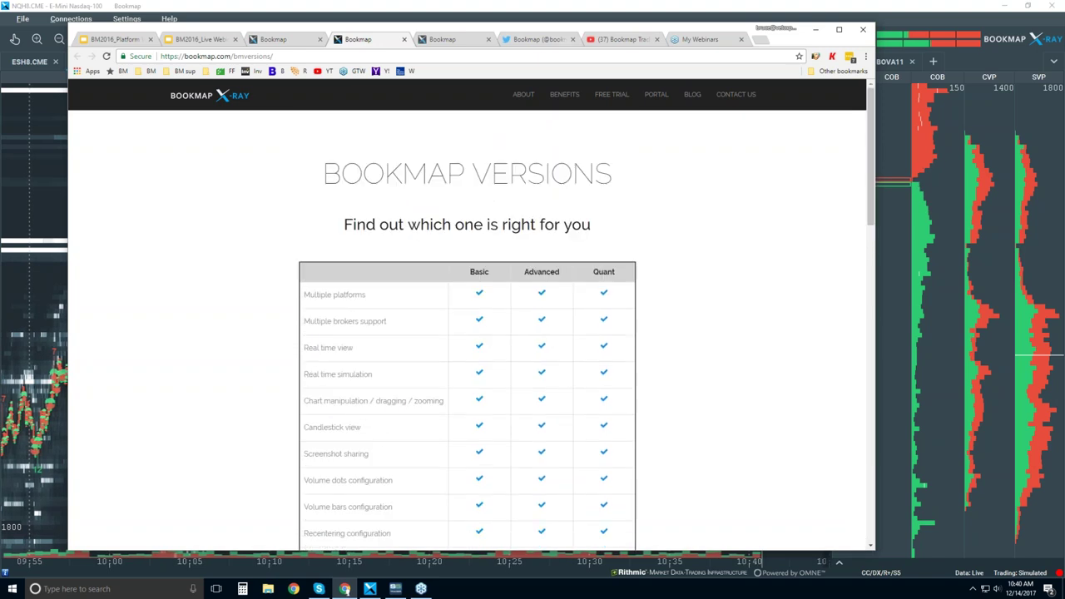
# Close the Bookmap versions tab and scroll through Bookmap's Twitter profile
pyautogui.click(405, 40)
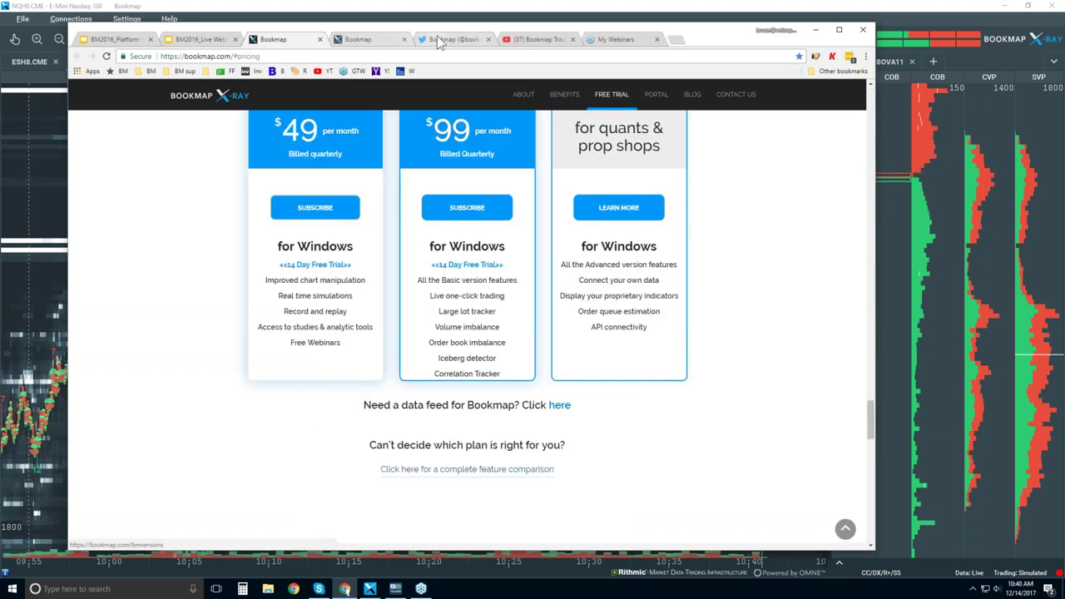
pyautogui.click(423, 42)
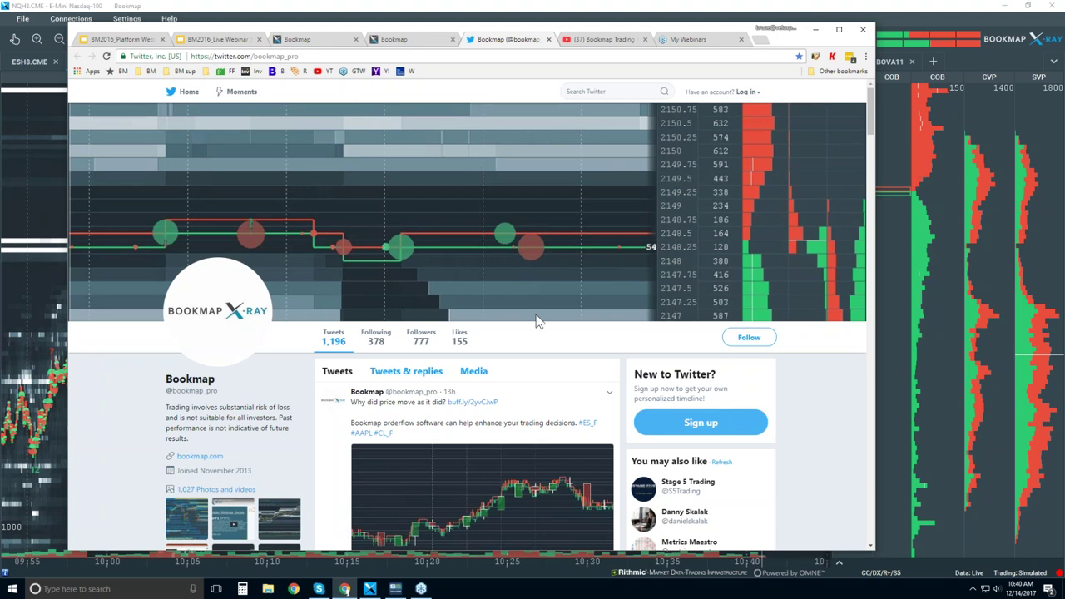
pyautogui.scroll(-1, 536, 320)
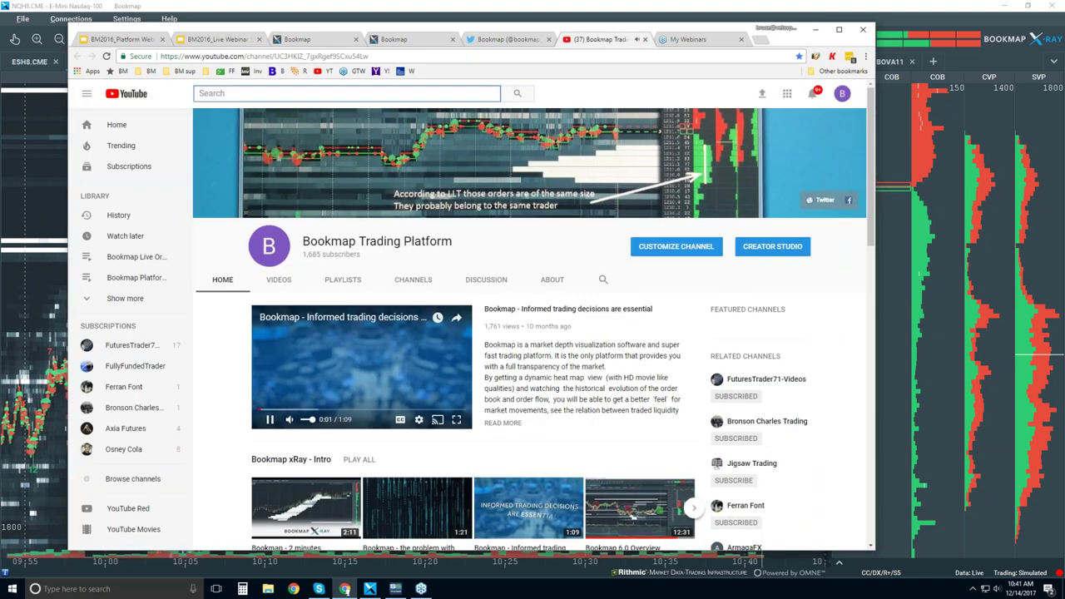
# Pause the YouTube intro video, scroll the channel, then bring the Bookmap NQH8 chart to the front
pyautogui.click(270, 420)
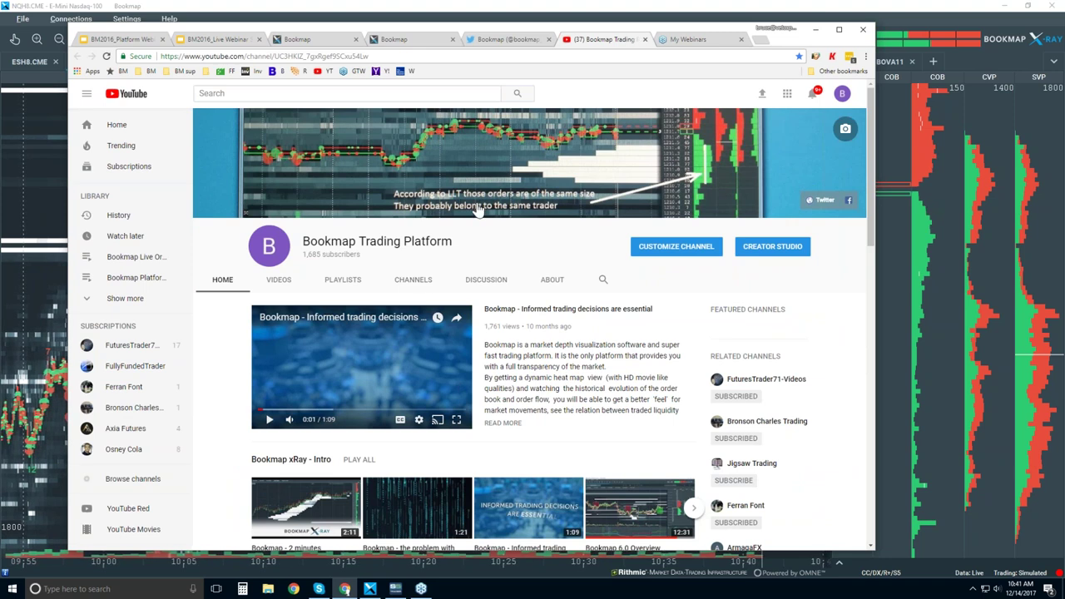
pyautogui.scroll(-2, 478, 211)
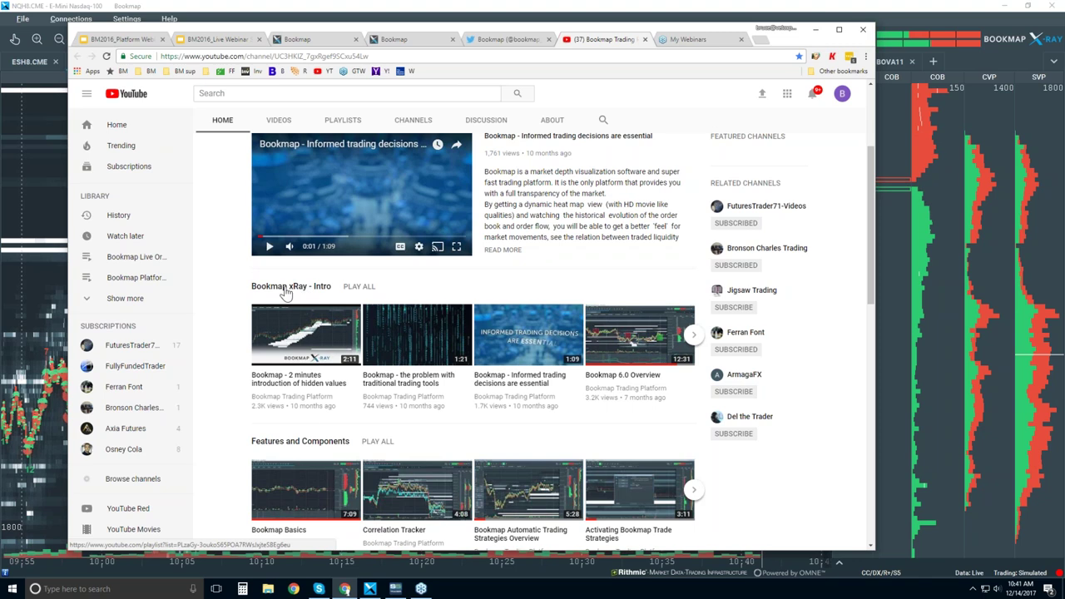
pyautogui.scroll(-1, 277, 450)
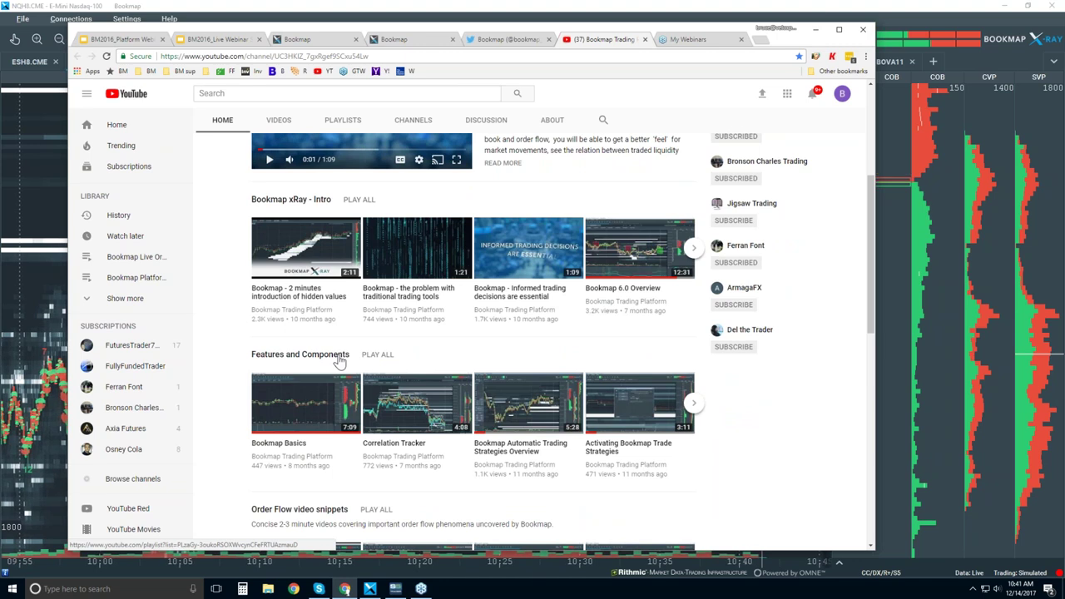
pyautogui.scroll(-2, 340, 360)
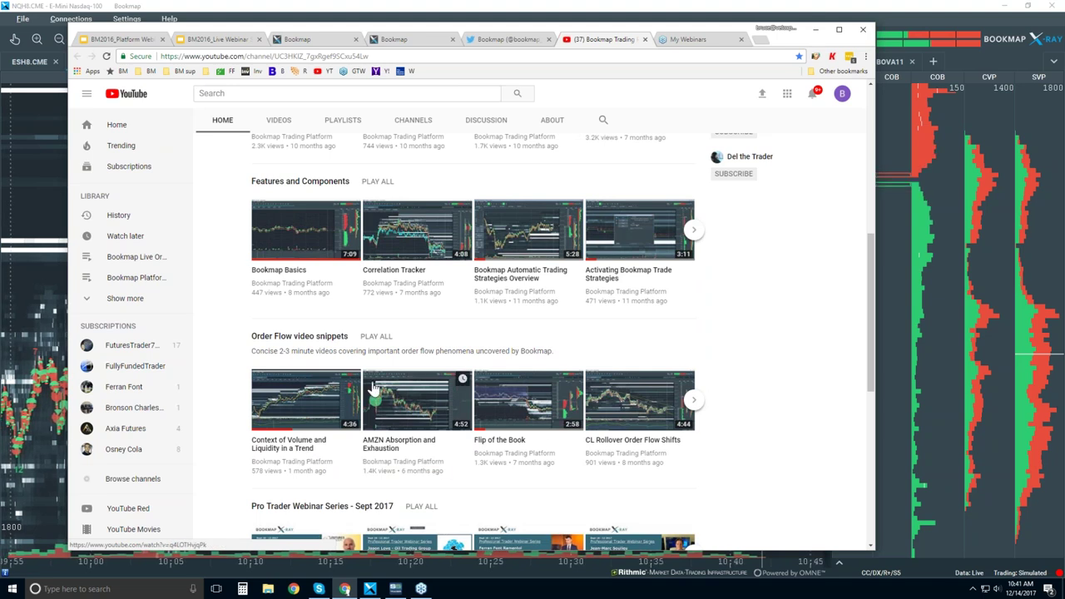
pyautogui.moveTo(592, 31); pyautogui.dragTo(595, 35)
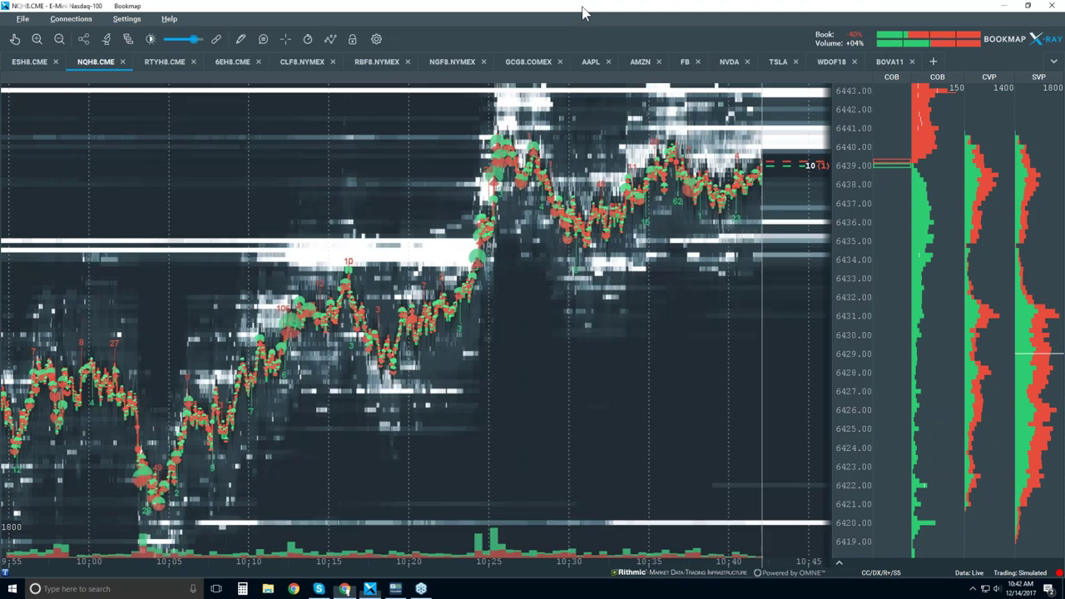
pyautogui.click(582, 12)
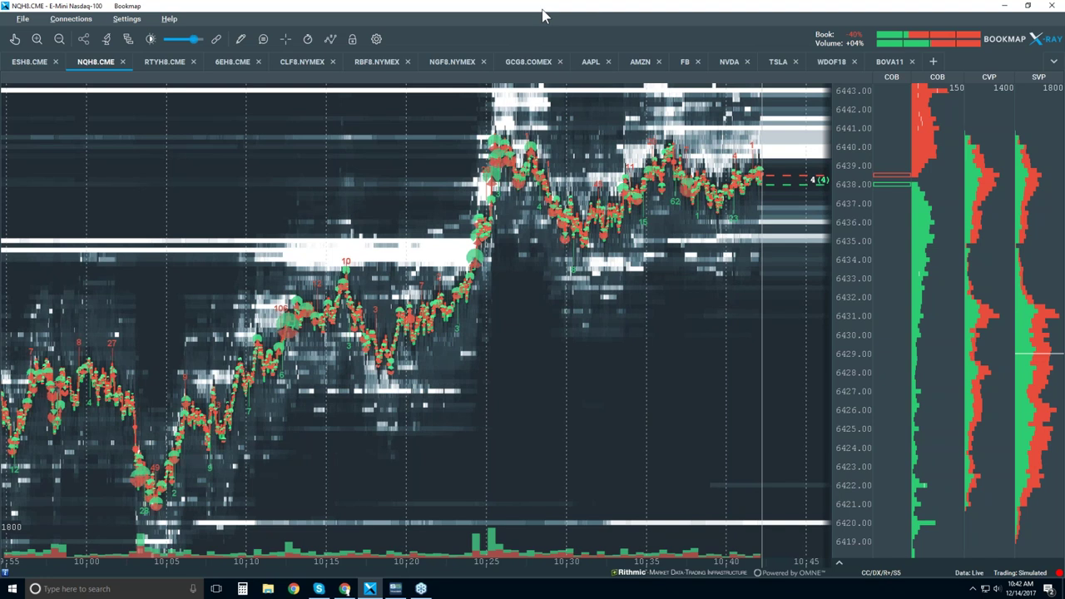
# Zoom the NQH8 heat map out to about 08:15–10:45 and restore the Bookmap window from full-screen
pyautogui.scroll(-2, 619, 182)
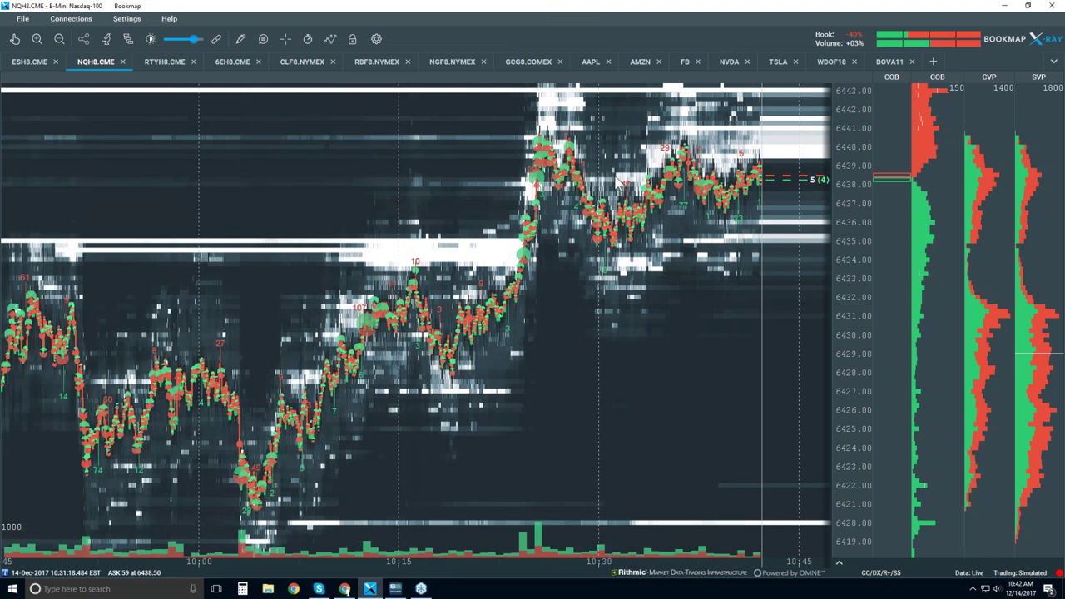
pyautogui.scroll(-3, 616, 179)
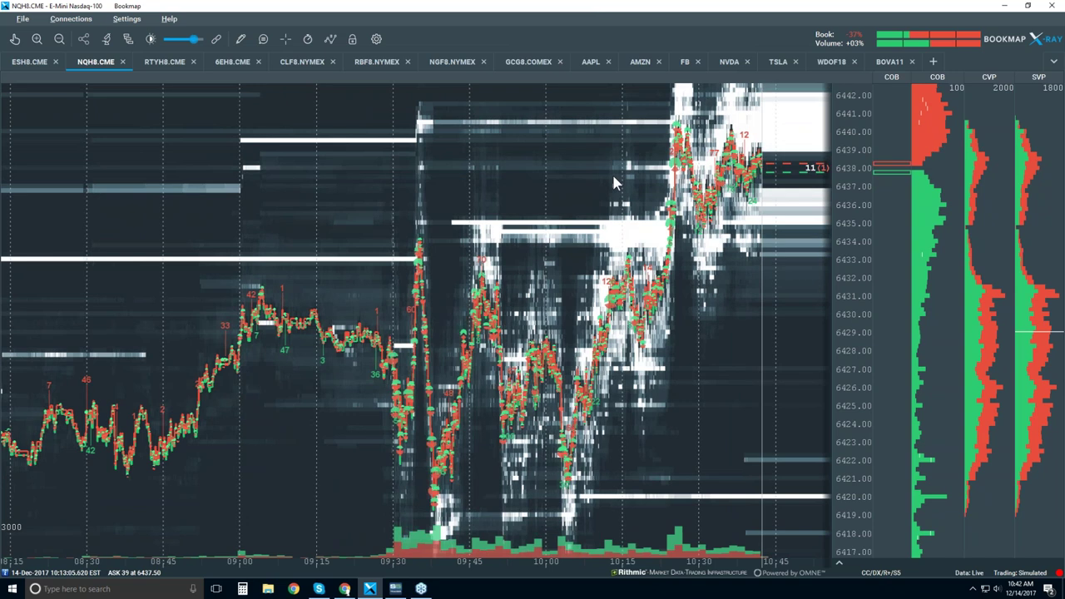
pyautogui.doubleClick(597, 7)
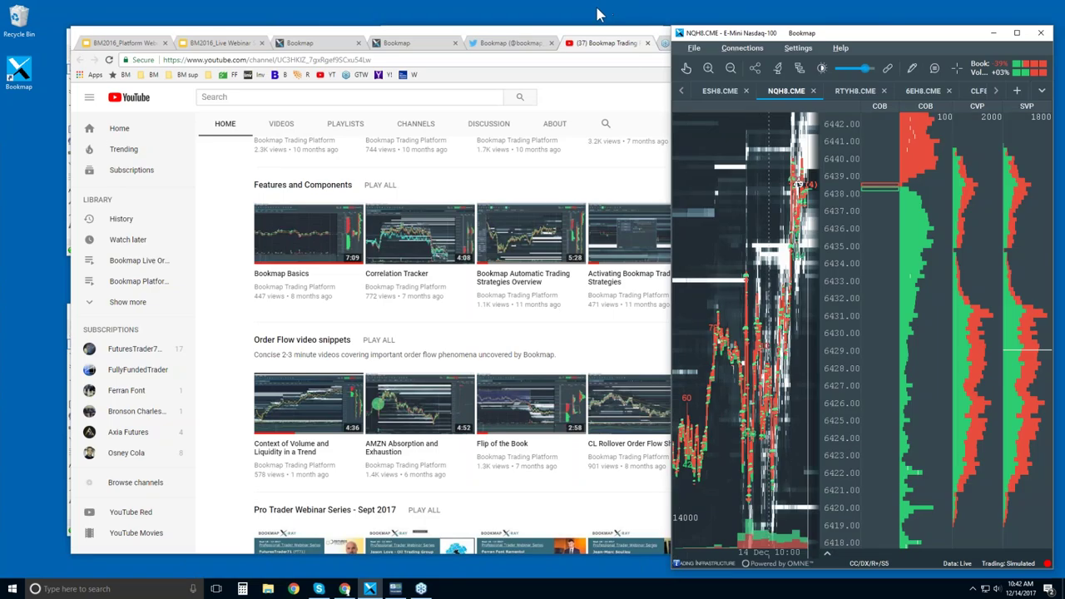
# Bring up the NQ 30-minute chart in the charting app and view it full-screen
pyautogui.click(372, 39)
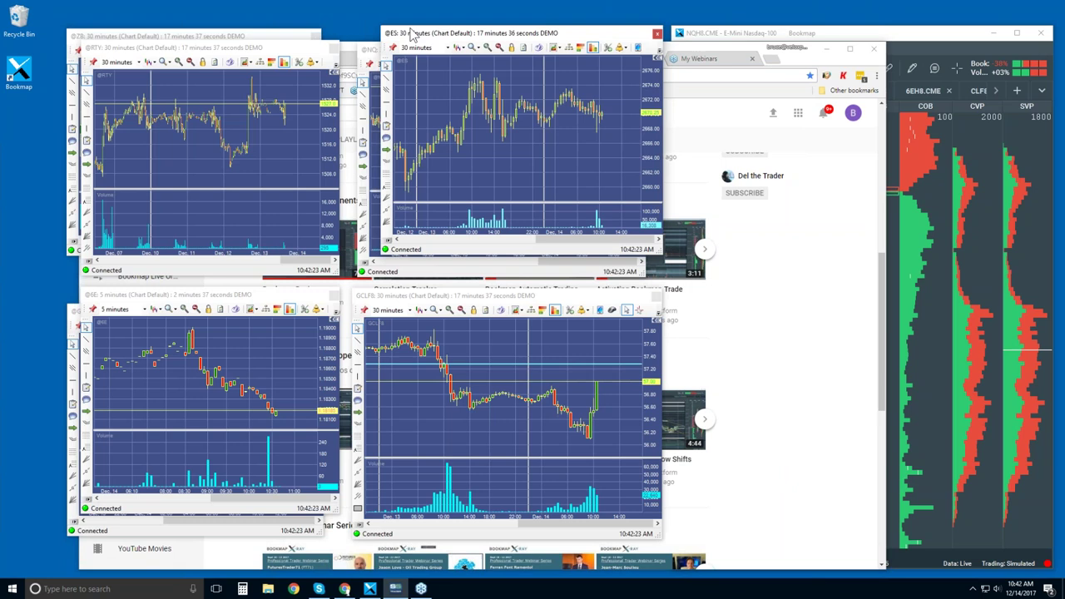
pyautogui.click(409, 274)
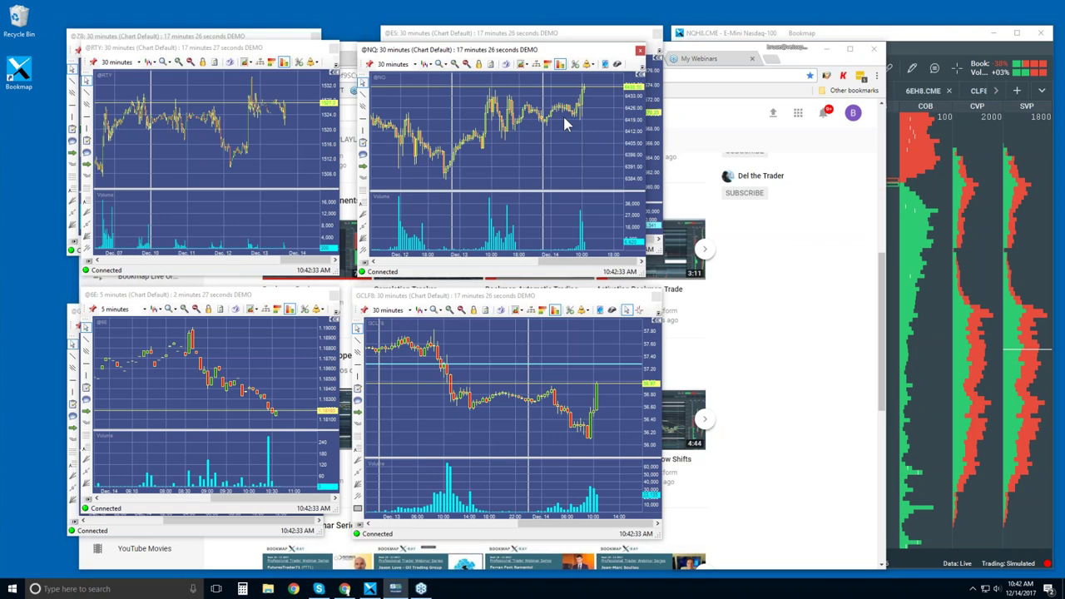
pyautogui.doubleClick(509, 52)
pyautogui.scroll(-4, 593, 193)
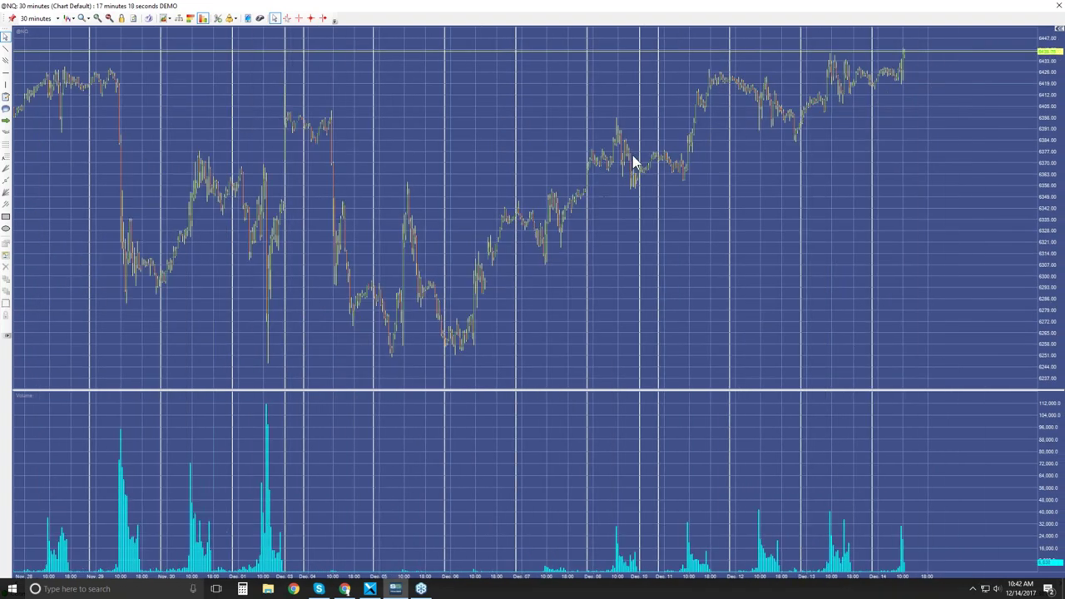
# Restore the NQ chart window and bring Bookmap back to the front, maximized
pyautogui.doubleClick(889, 6)
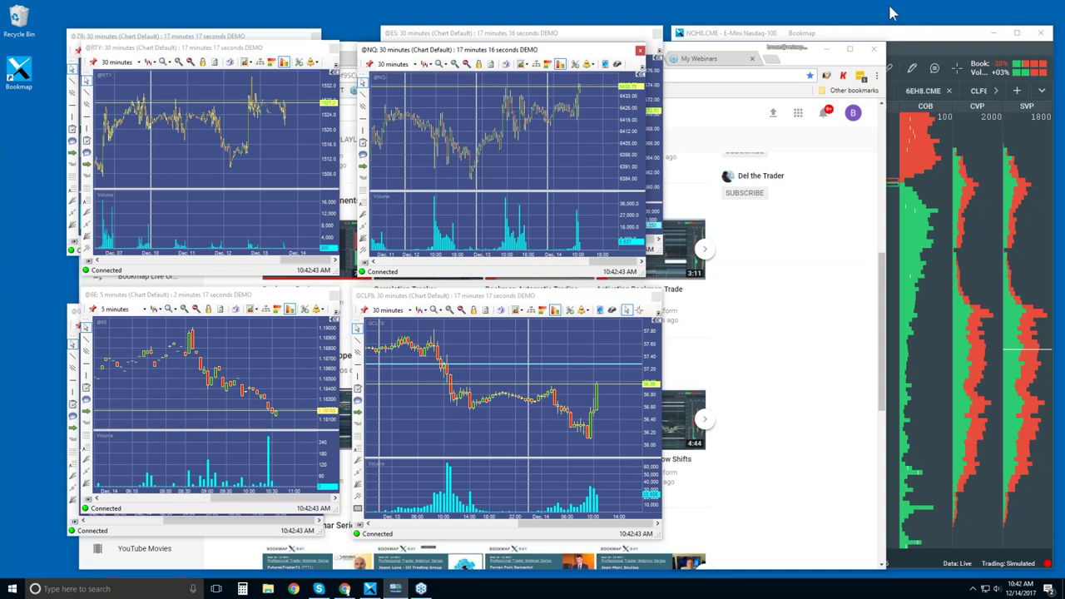
pyautogui.click(913, 37)
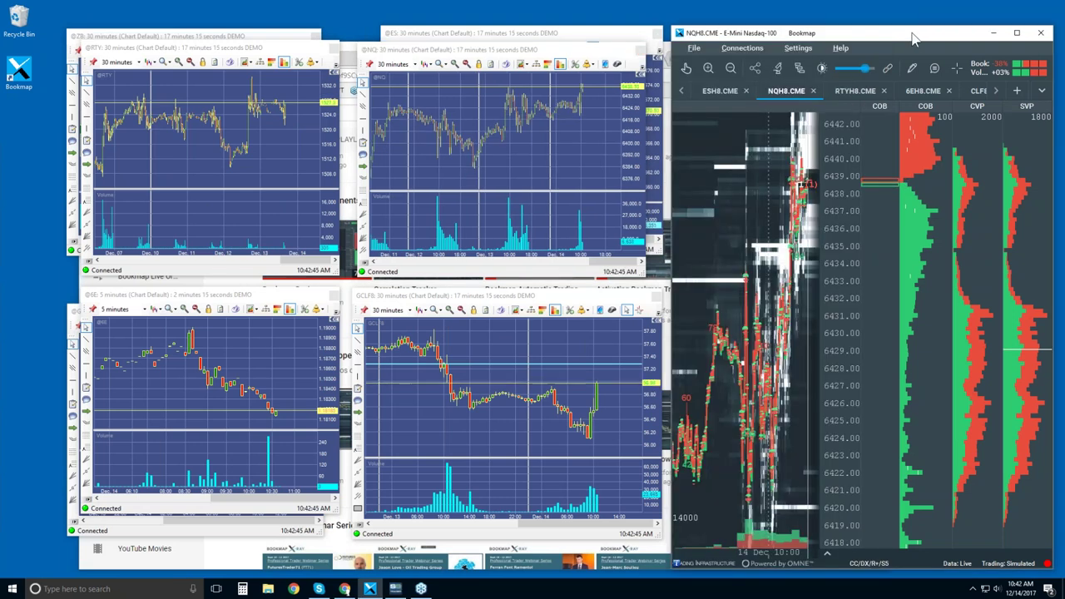
pyautogui.doubleClick(912, 36)
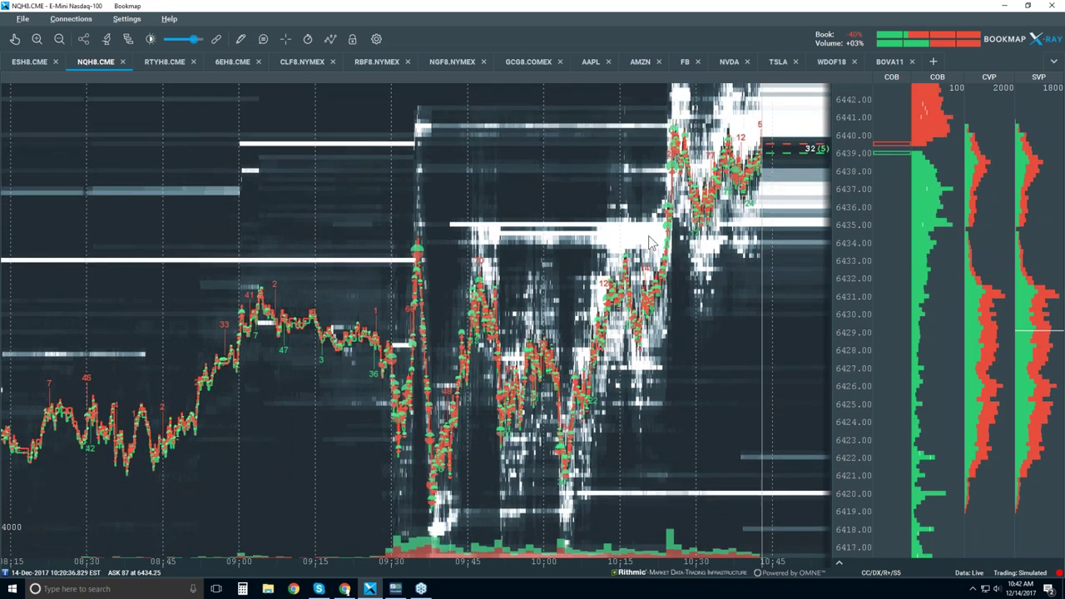
# Zoom the NQH8 heat map's time axis to cover roughly 09:00 to 10:45
pyautogui.scroll(2, 640, 252)
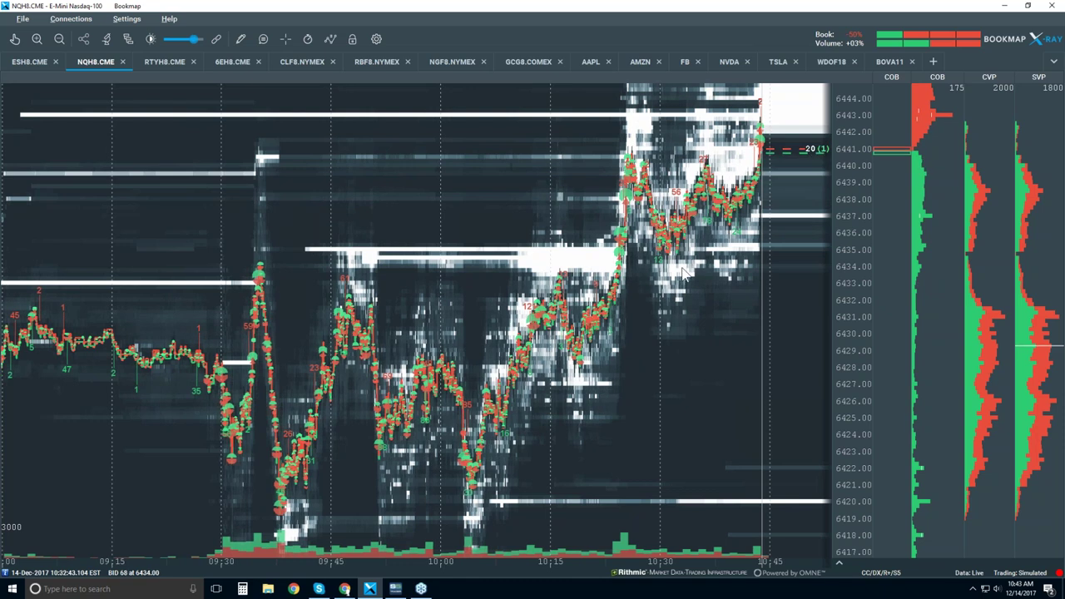
pyautogui.scroll(-2, 594, 250)
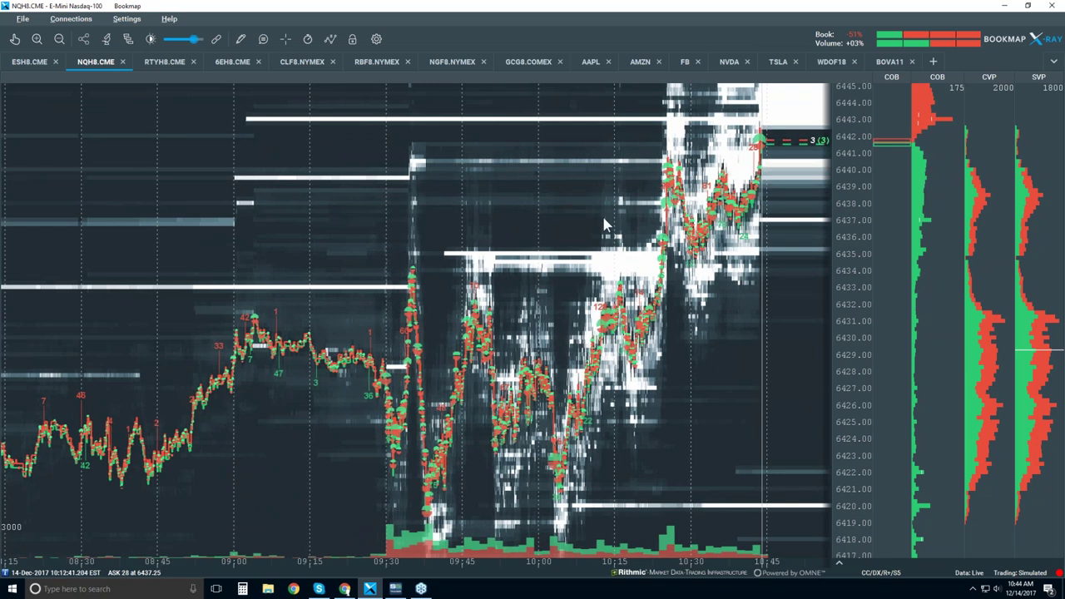
pyautogui.scroll(2, 602, 213)
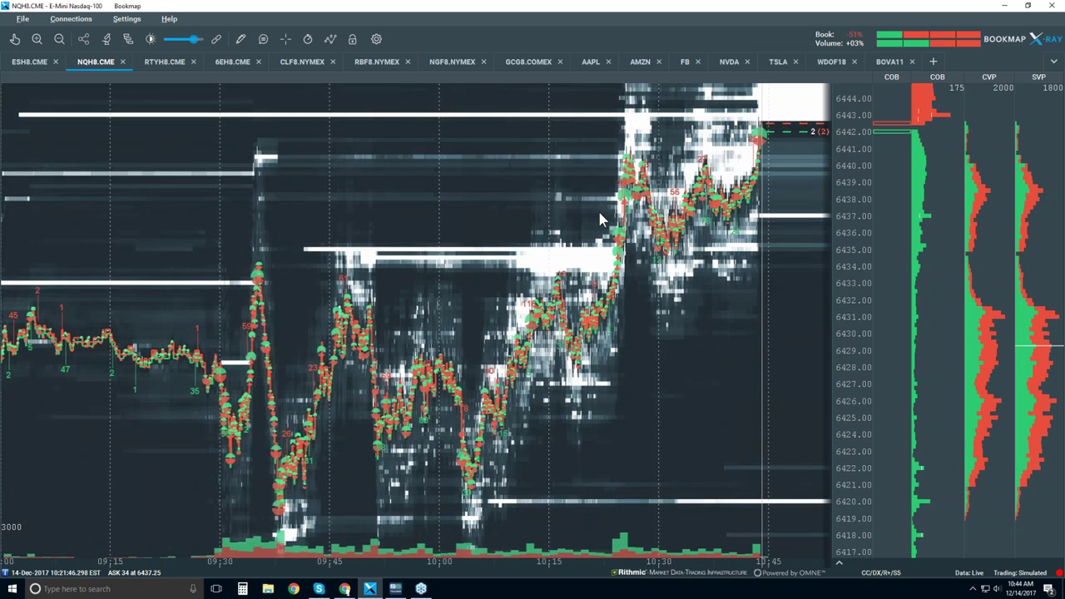
# Turn on Candlestick Bars and set Volume Dots, Best Bid/Ask, Indicators and Heatmap to Off
pyautogui.click(329, 41)
pyautogui.click(345, 86)
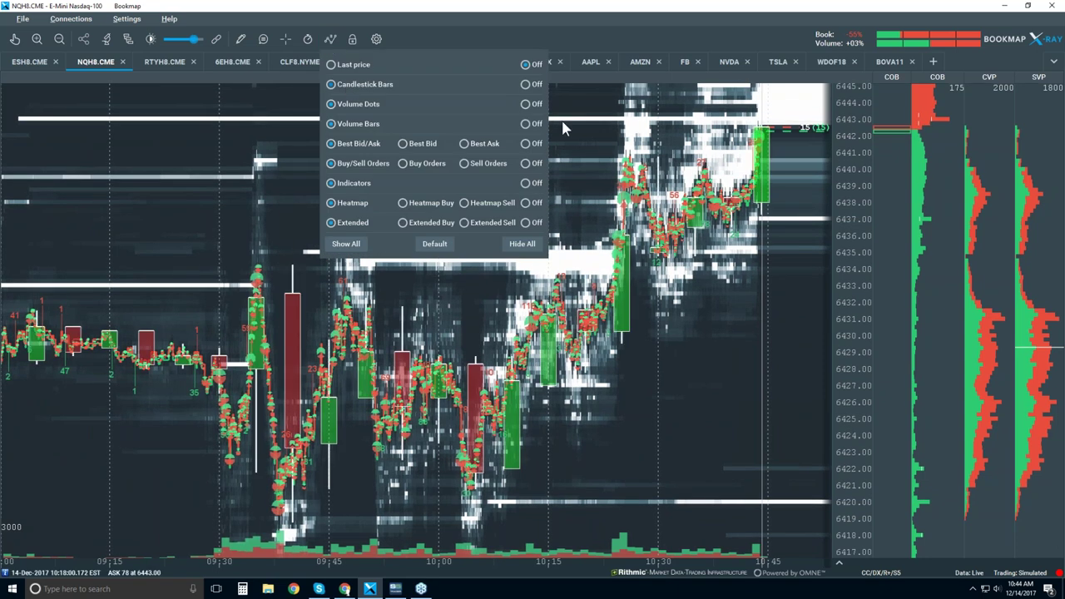
pyautogui.click(525, 103)
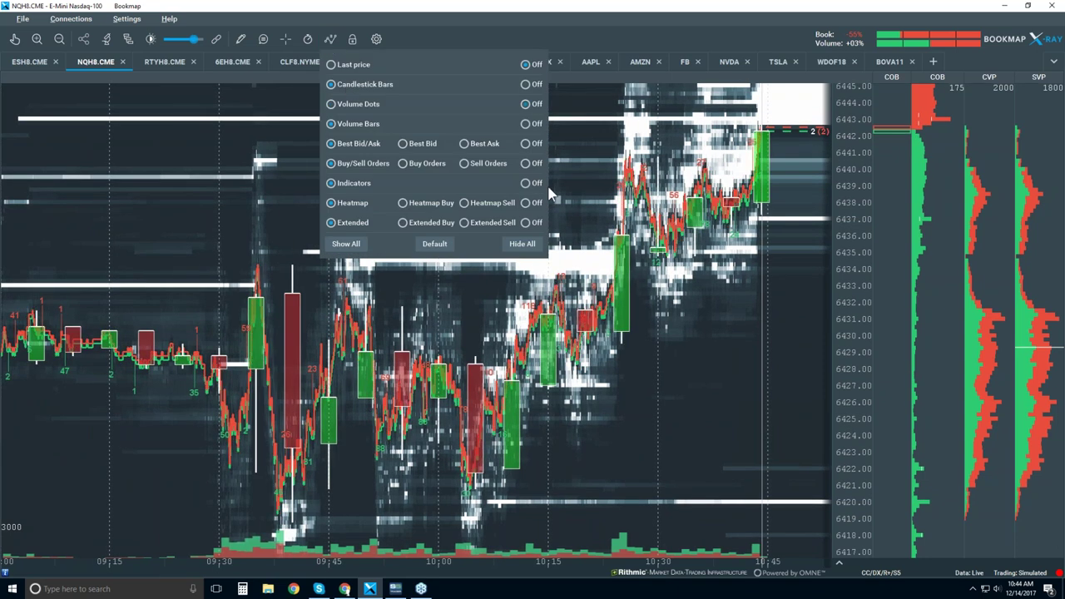
pyautogui.click(526, 143)
pyautogui.click(526, 183)
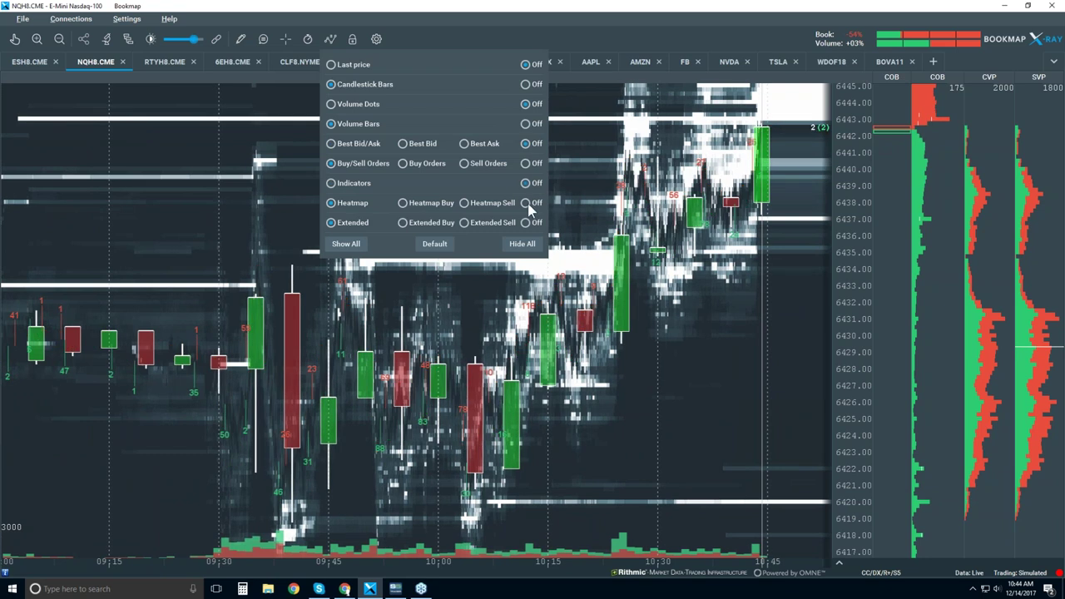
pyautogui.click(526, 203)
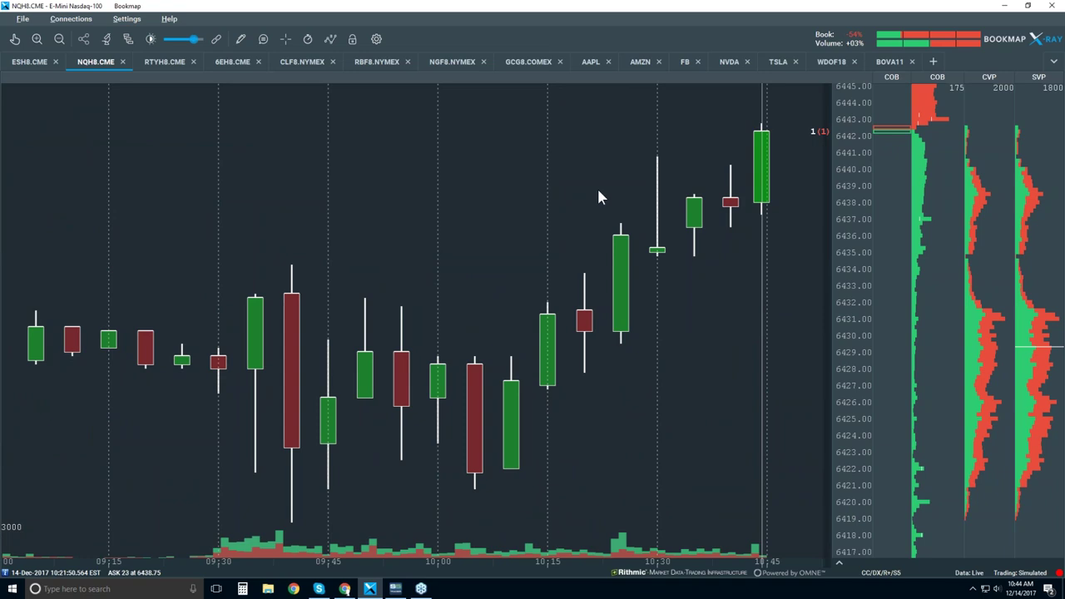
pyautogui.scroll(-2, 597, 197)
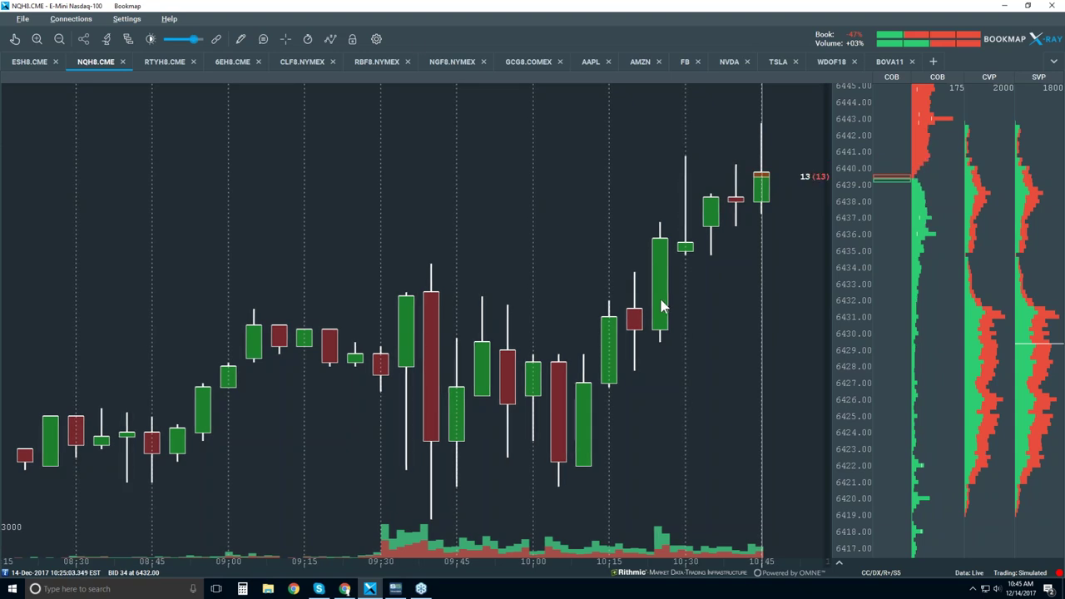
# Turn the Best Bid/Ask lines back on over the NQH8 candlesticks
pyautogui.click(332, 40)
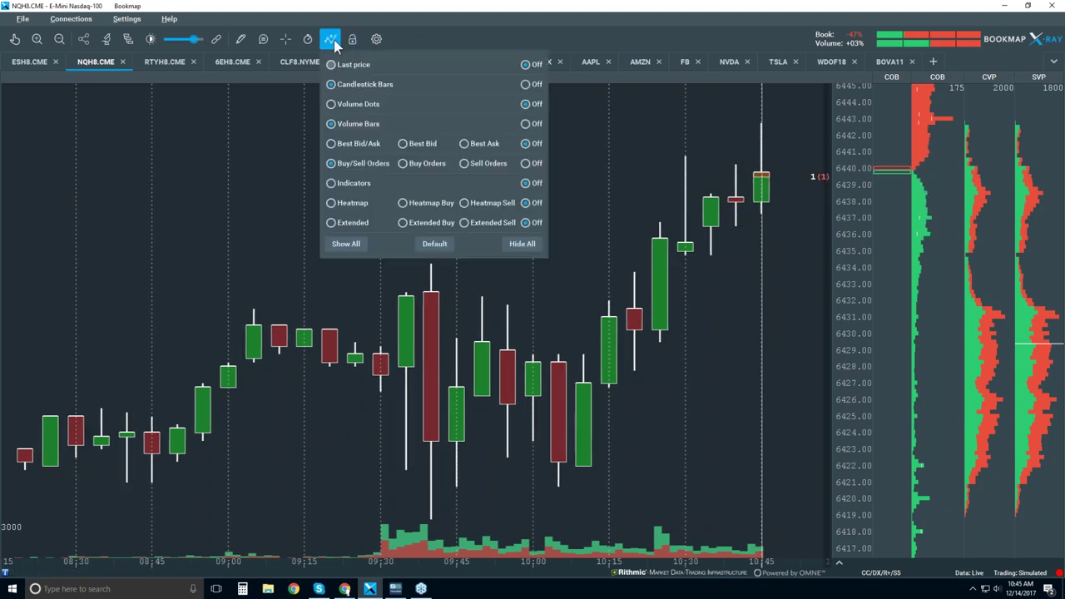
pyautogui.click(339, 144)
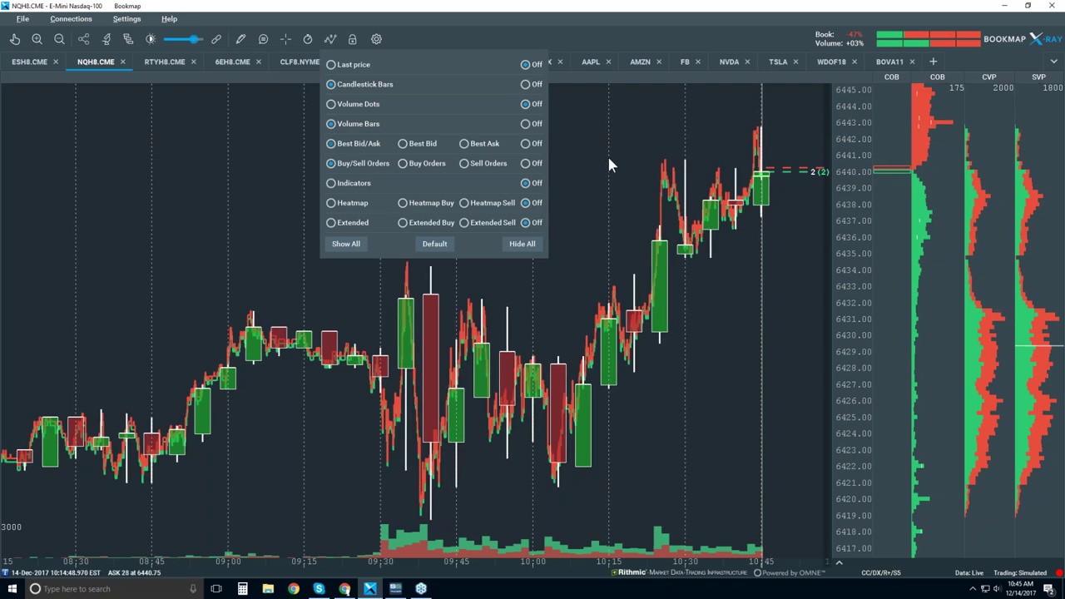
pyautogui.click(593, 131)
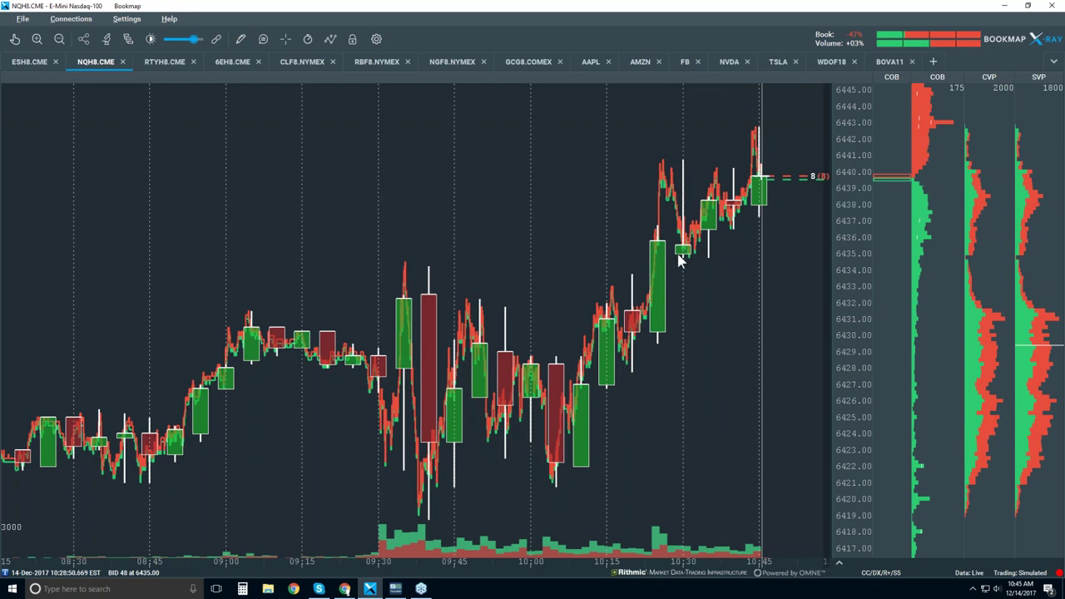
# Hide the best bid and ask lines on the candle chart
pyautogui.click(330, 39)
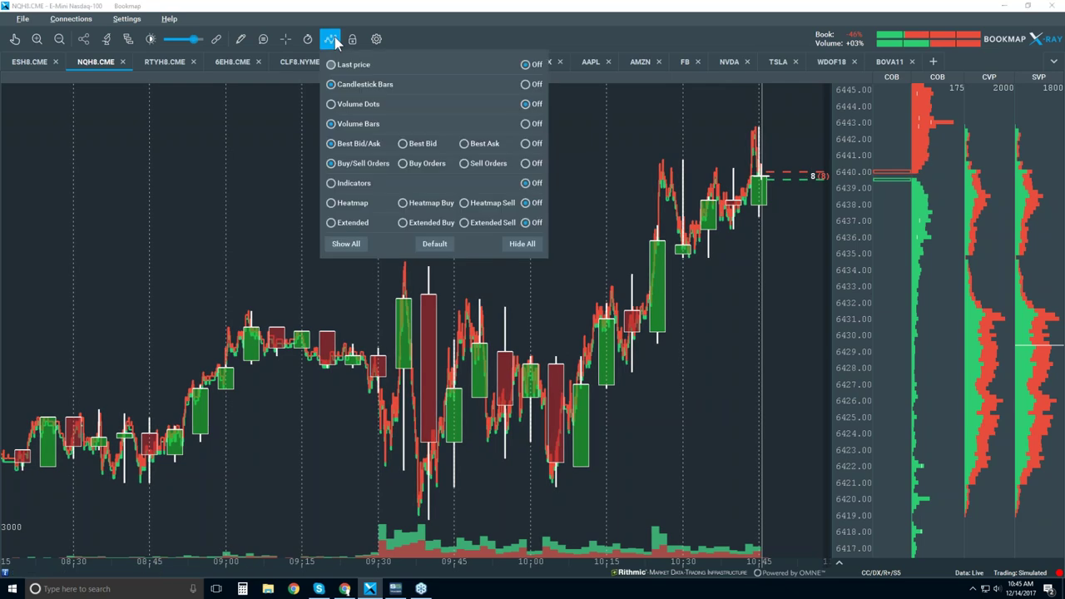
pyautogui.click(525, 143)
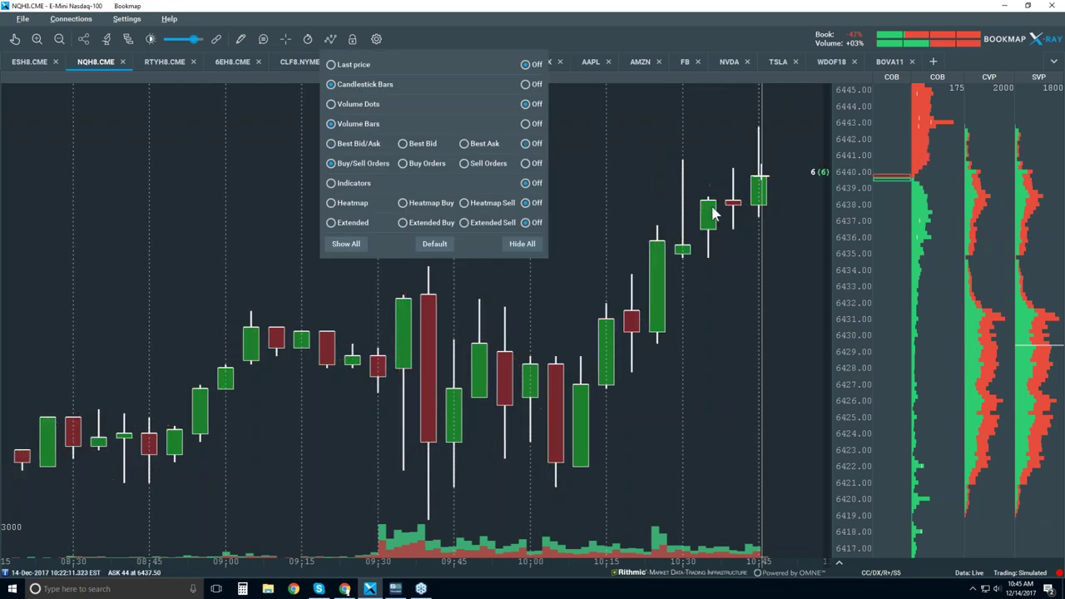
pyautogui.click(651, 197)
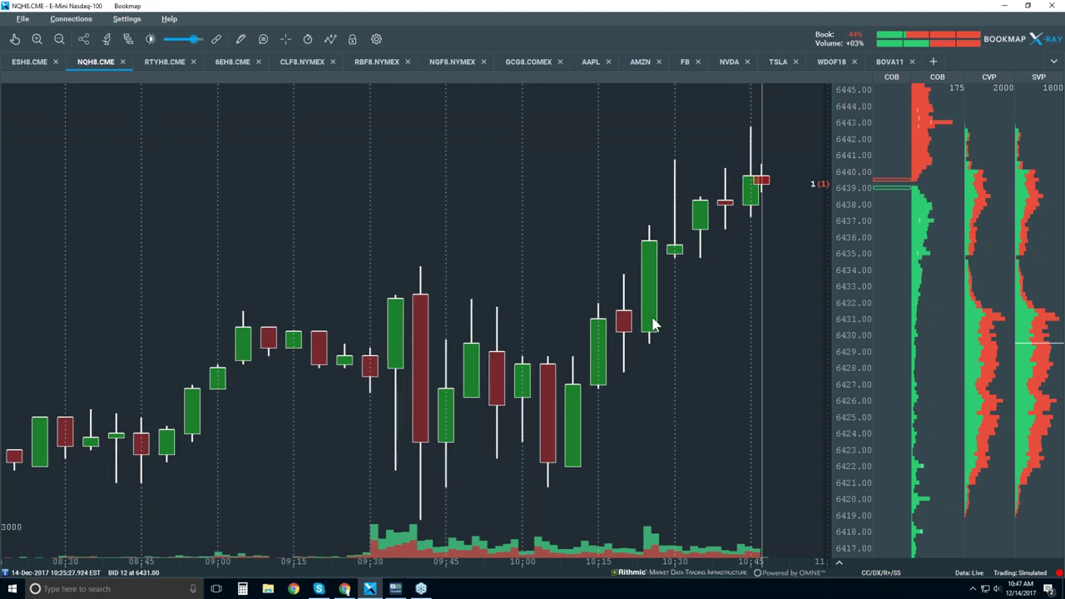
# Restore the best bid/ask lines and zoom the candles to about 09:15–10:30
pyautogui.click(329, 39)
pyautogui.click(358, 144)
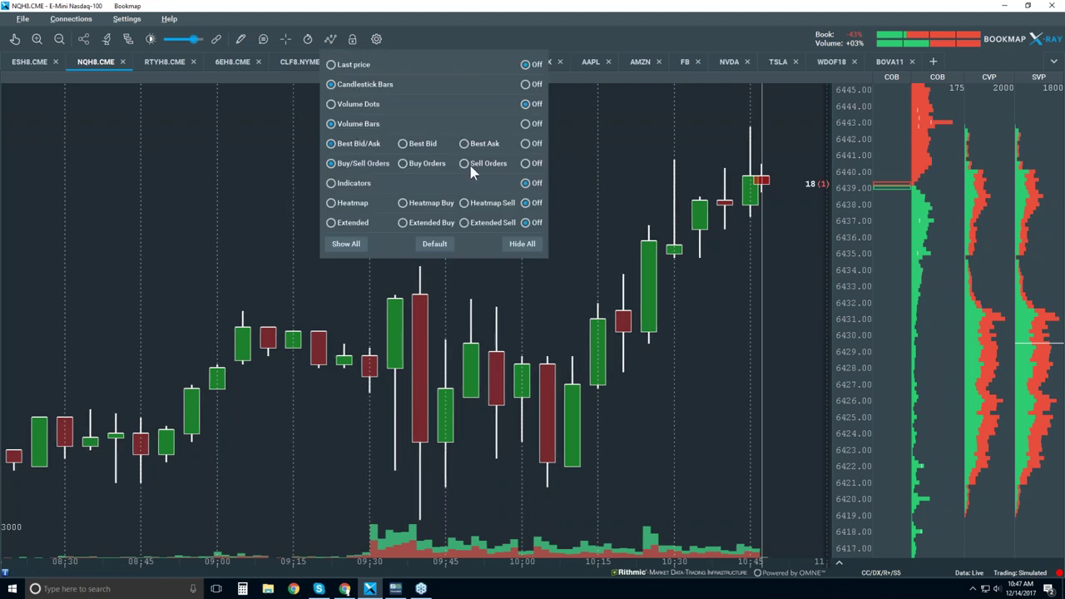
pyautogui.click(608, 158)
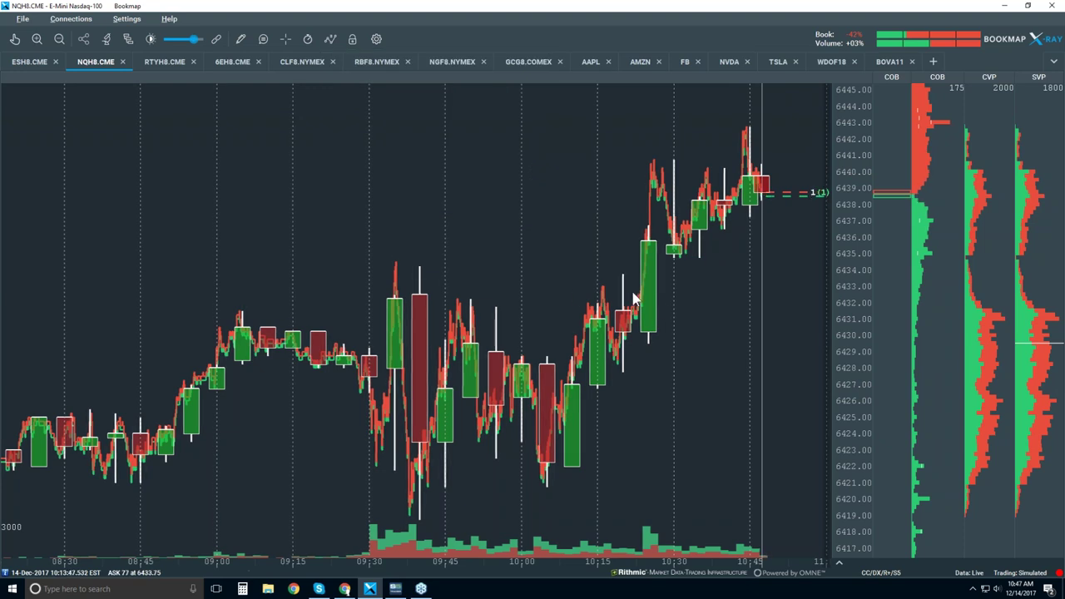
pyautogui.click(13, 40)
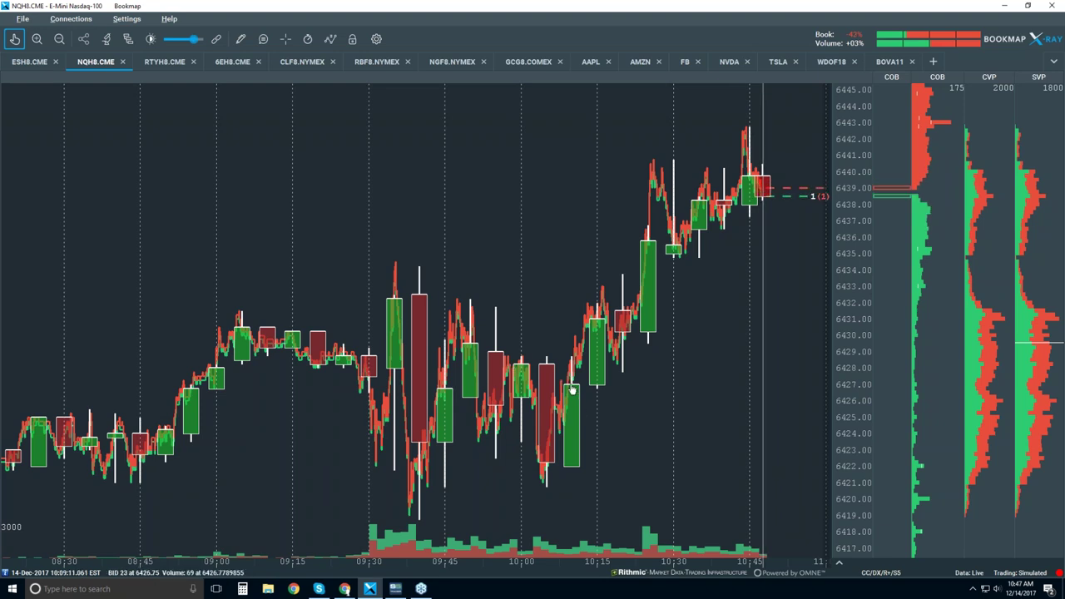
pyautogui.scroll(2, 557, 330)
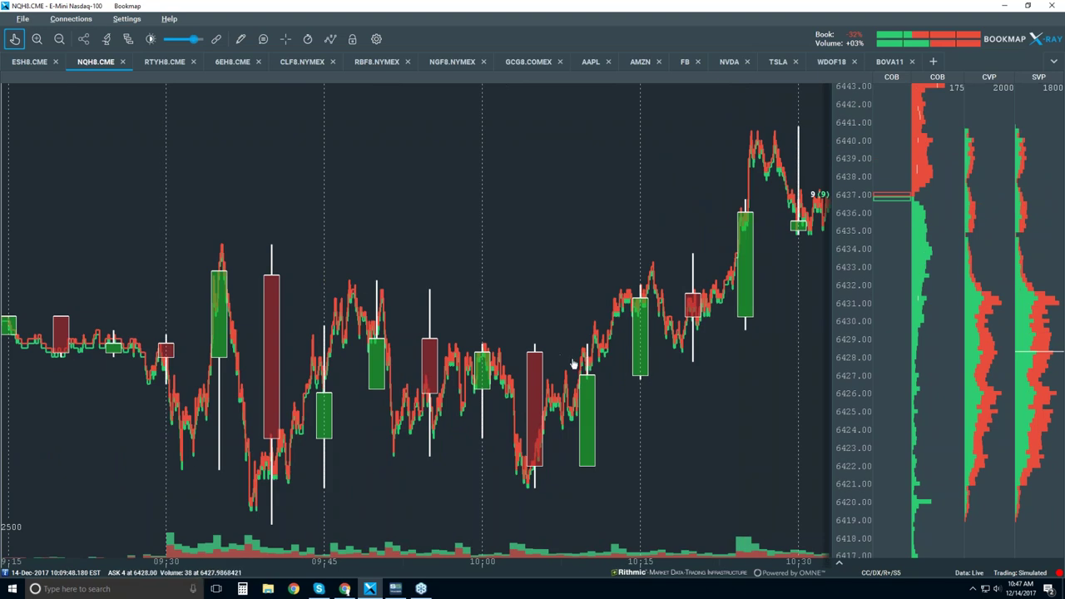
# Draw rectangles over 6430–6432 near 09:45 and 6423–6428, extending the lower one to 10:25
pyautogui.click(241, 39)
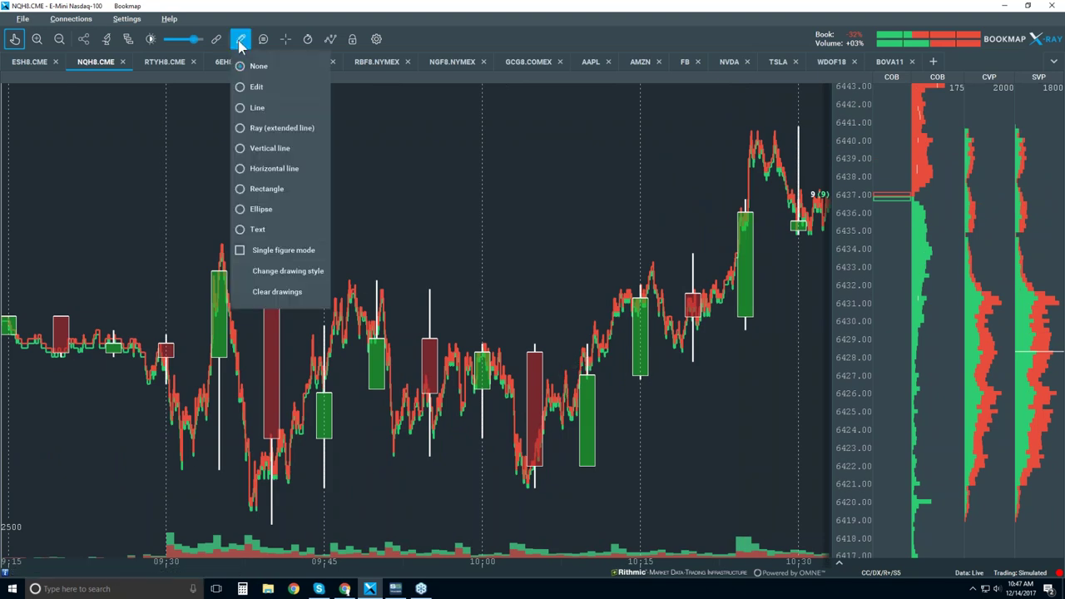
pyautogui.click(277, 196)
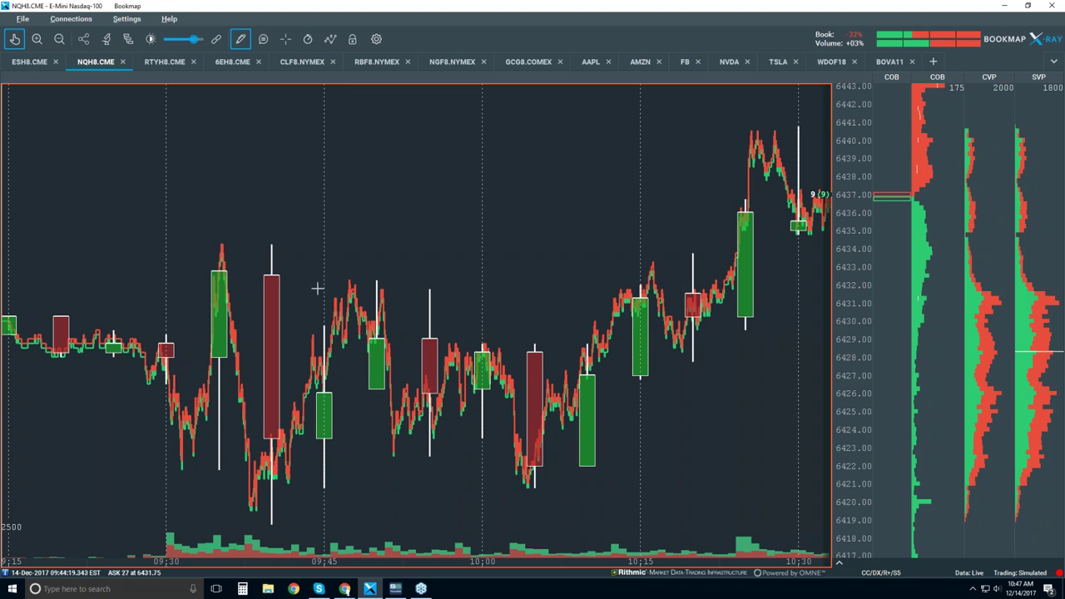
pyautogui.moveTo(298, 284)
pyautogui.mouseDown()
pyautogui.moveTo(404, 343)
pyautogui.moveTo(487, 343)
pyautogui.moveTo(420, 338)
pyautogui.mouseUp()
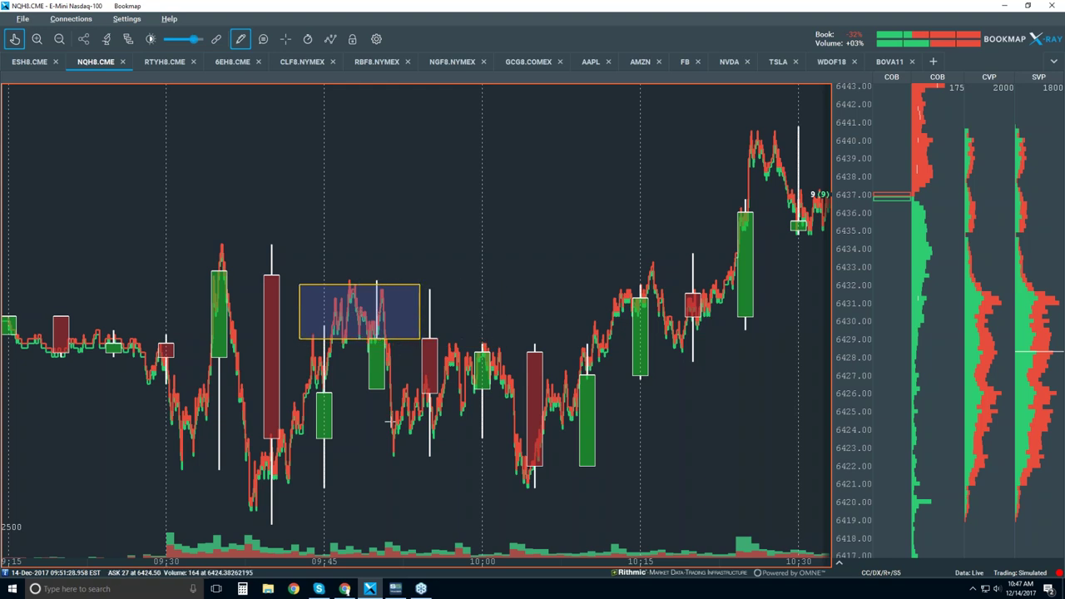
pyautogui.moveTo(378, 352)
pyautogui.mouseDown()
pyautogui.moveTo(602, 464)
pyautogui.moveTo(594, 457)
pyautogui.mouseUp()
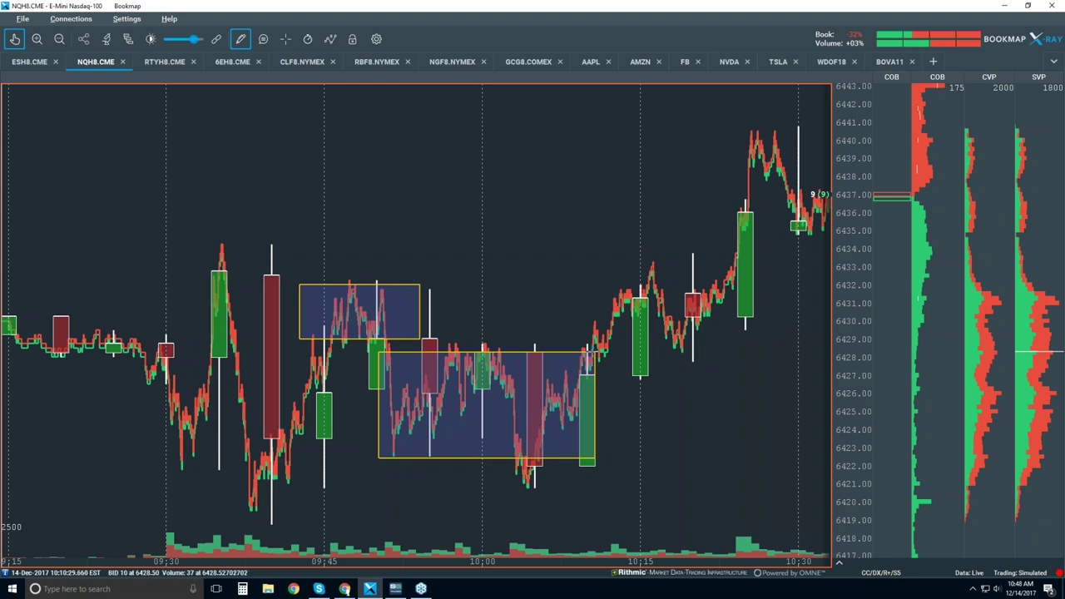
pyautogui.moveTo(378, 353); pyautogui.dragTo(489, 393)
pyautogui.moveTo(569, 425); pyautogui.dragTo(725, 457)
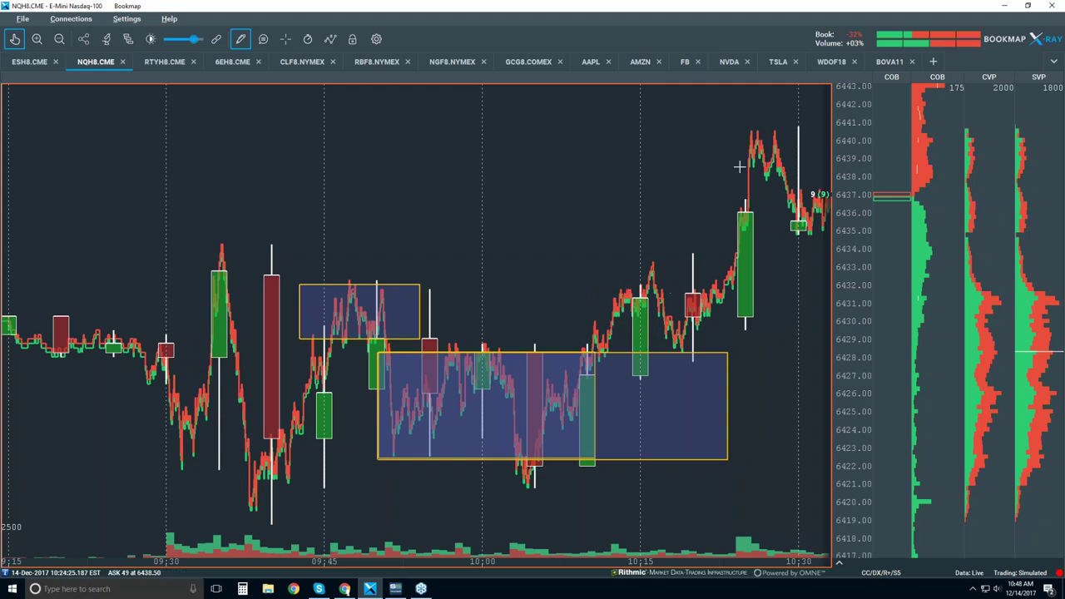
# Clear all drawings from the chart, confirming the removal
pyautogui.click(238, 42)
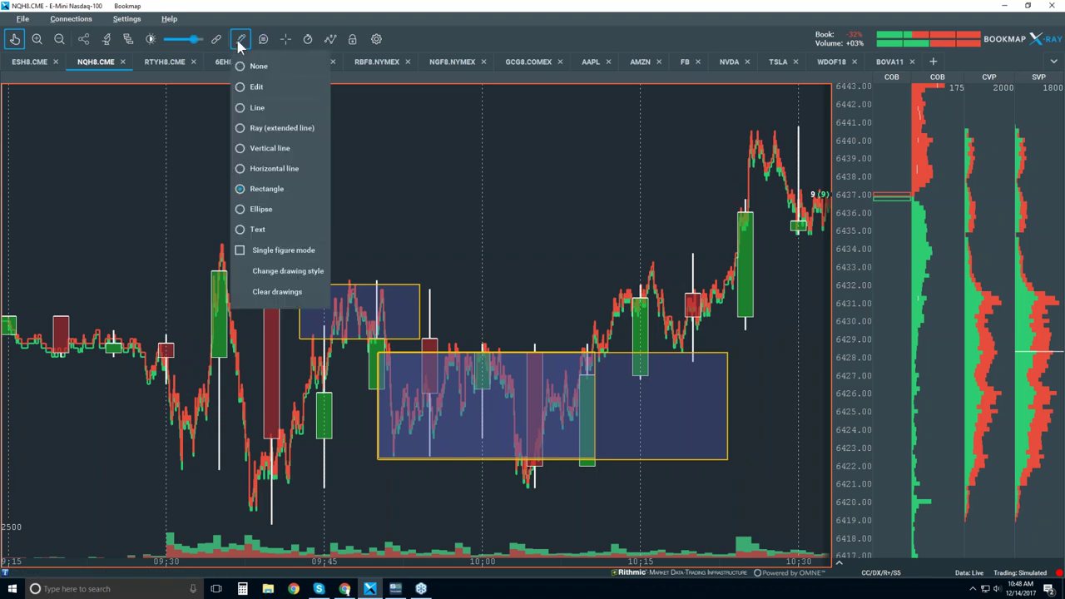
pyautogui.click(287, 291)
pyautogui.click(591, 344)
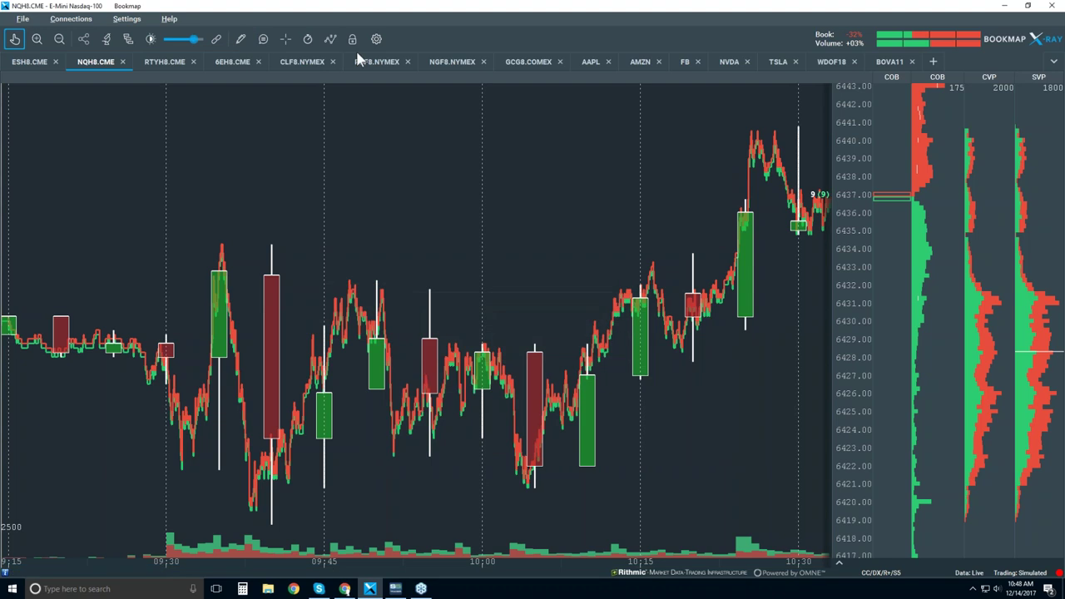
# Switch Volume Dots back on to plot trade volume along the price line
pyautogui.click(330, 40)
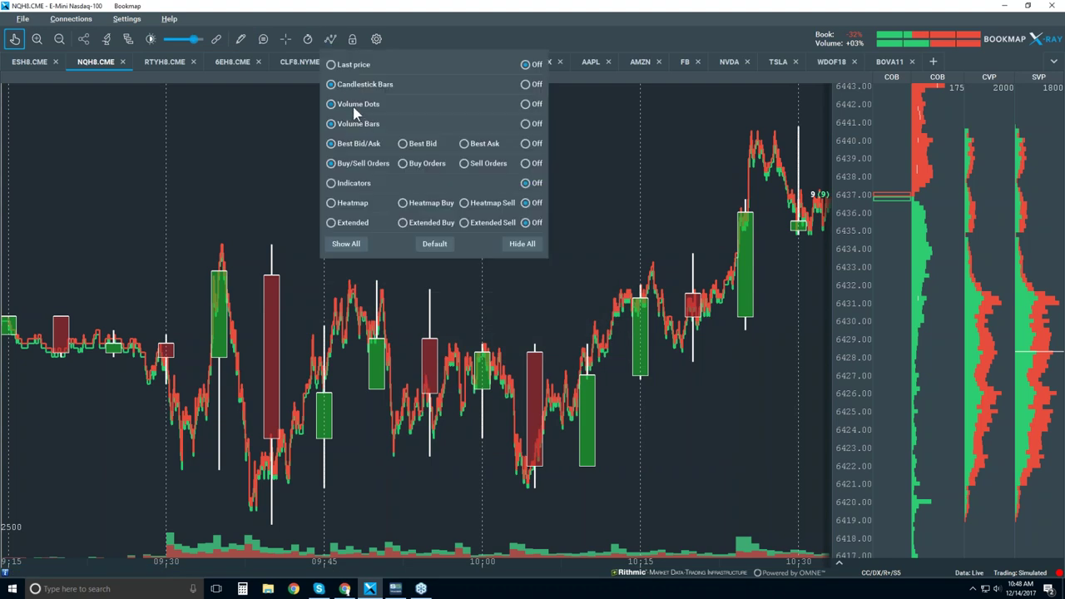
pyautogui.click(354, 109)
pyautogui.click(630, 181)
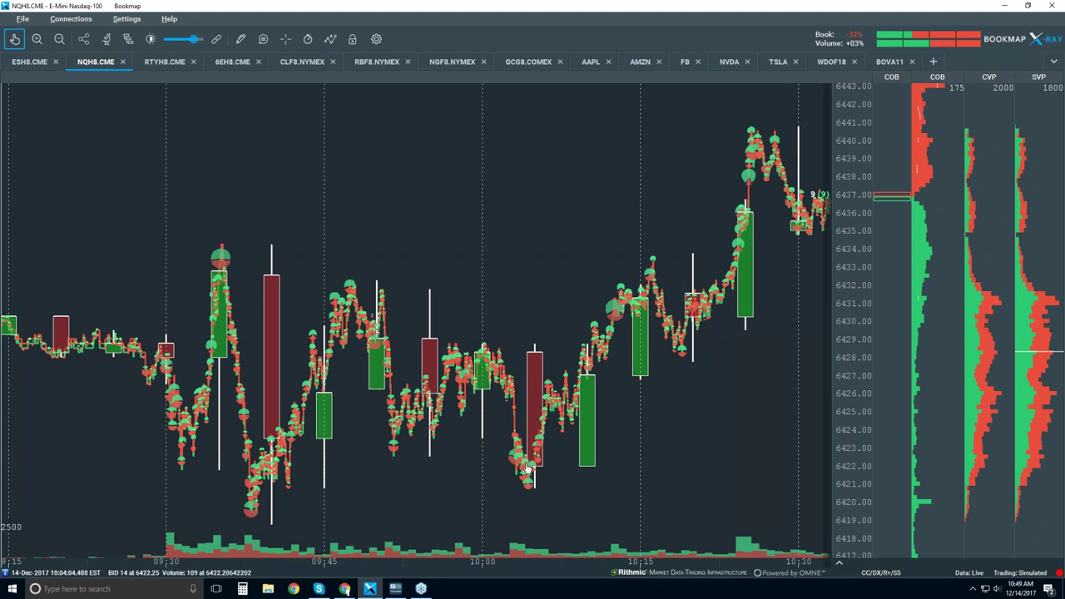
# Zoom the time axis in to about 10:03:57–10:04:01 to see tick-level bid and ask changes
pyautogui.scroll(10, 525, 466)
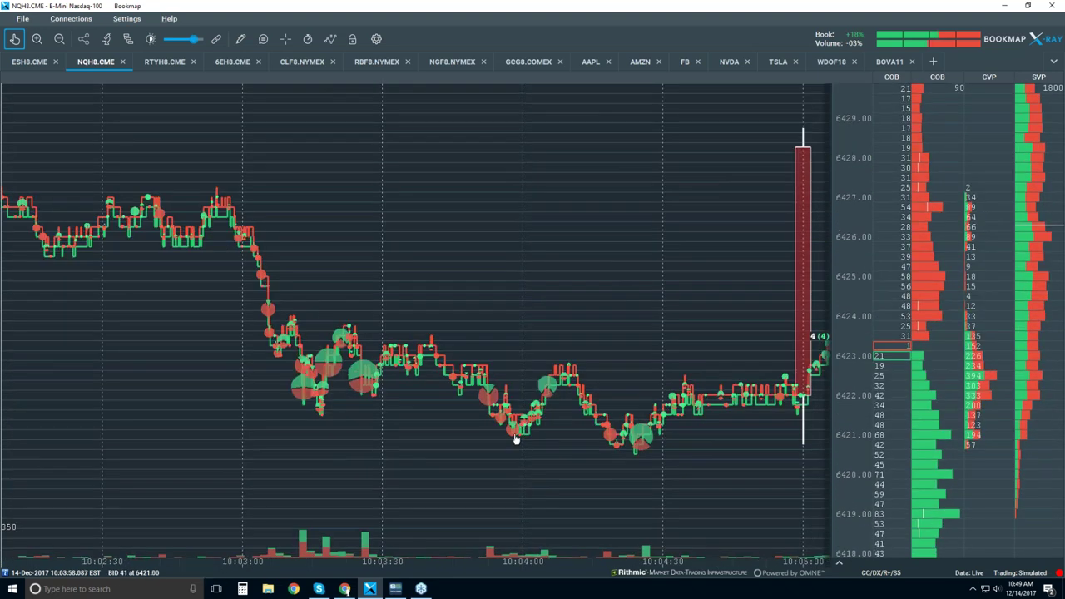
pyautogui.scroll(5, 499, 414)
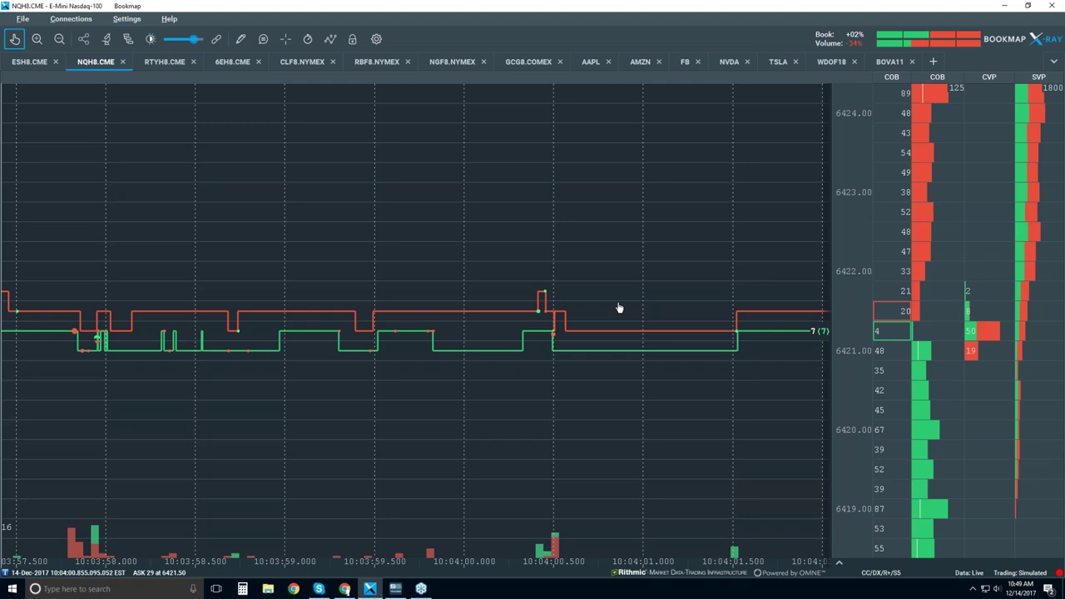
pyautogui.scroll(-2, 618, 307)
# Zoom in to millisecond scale, about 10:04:02.125–.165, with gridlines roughly 0.005 s apart
pyautogui.scroll(-2, 618, 308)
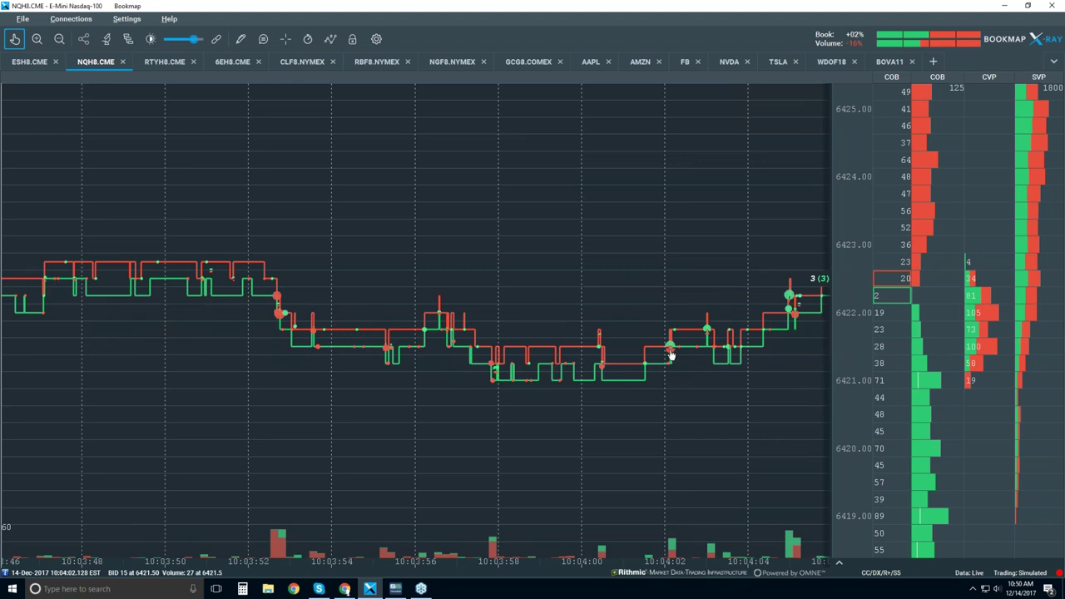
pyautogui.scroll(5, 671, 345)
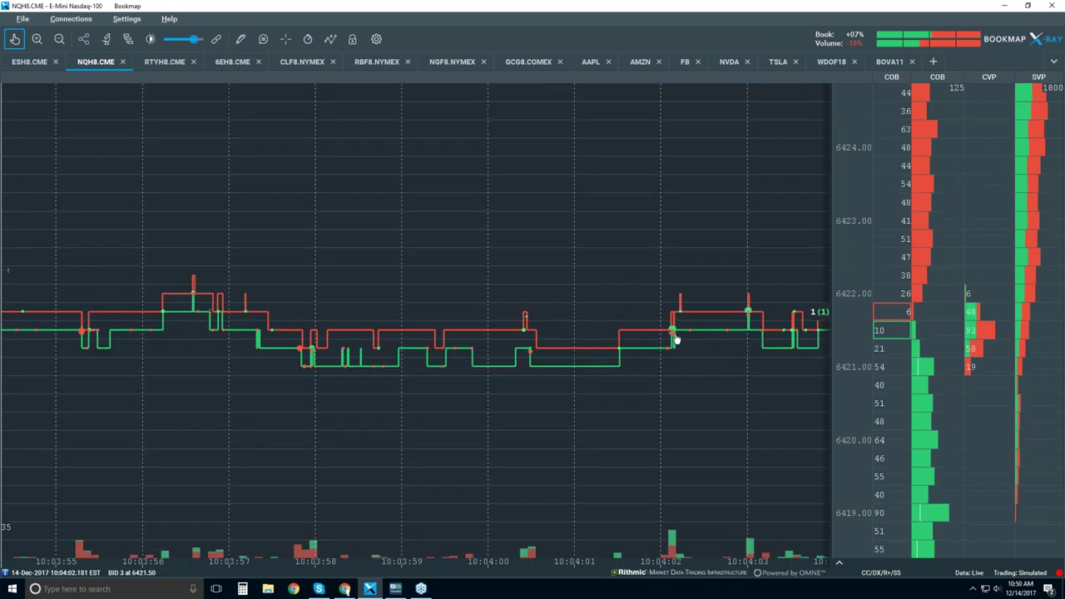
pyautogui.scroll(3, 671, 329)
pyautogui.scroll(3, 674, 346)
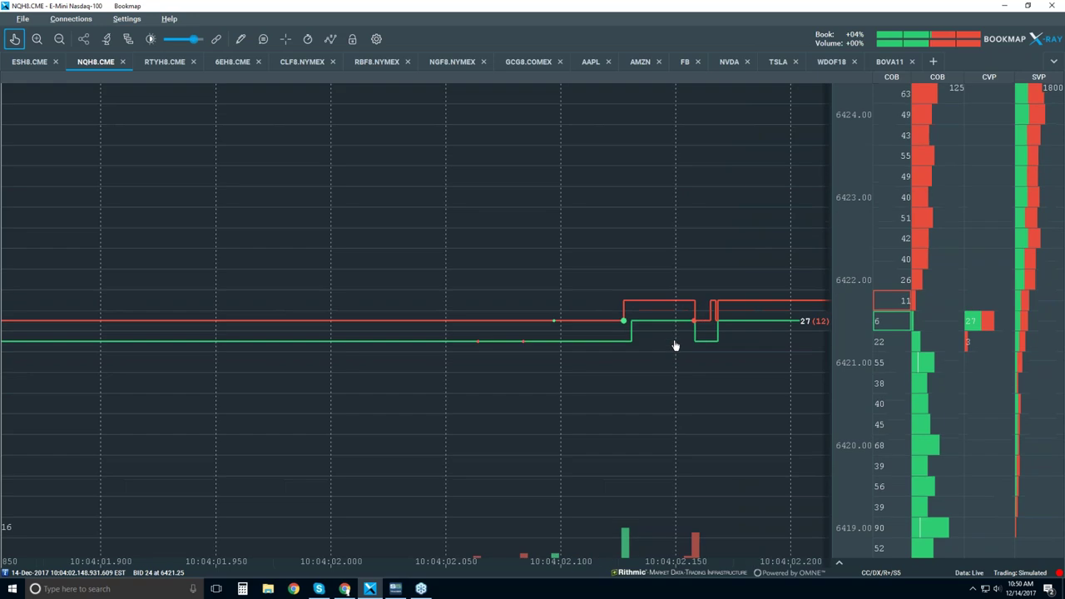
pyautogui.scroll(1, 675, 346)
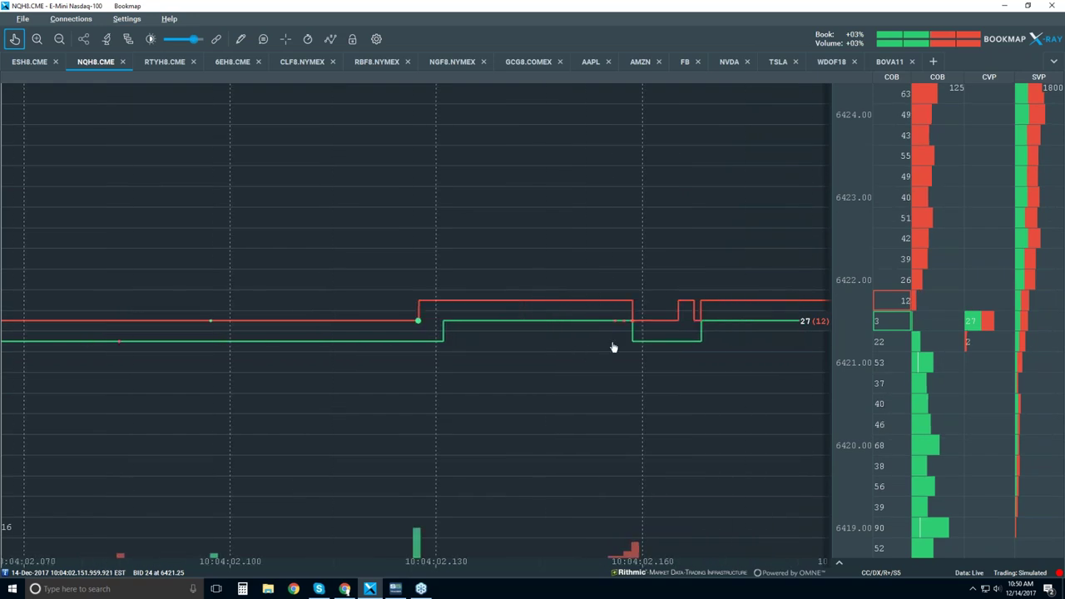
pyautogui.scroll(1, 613, 347)
pyautogui.scroll(1, 613, 347)
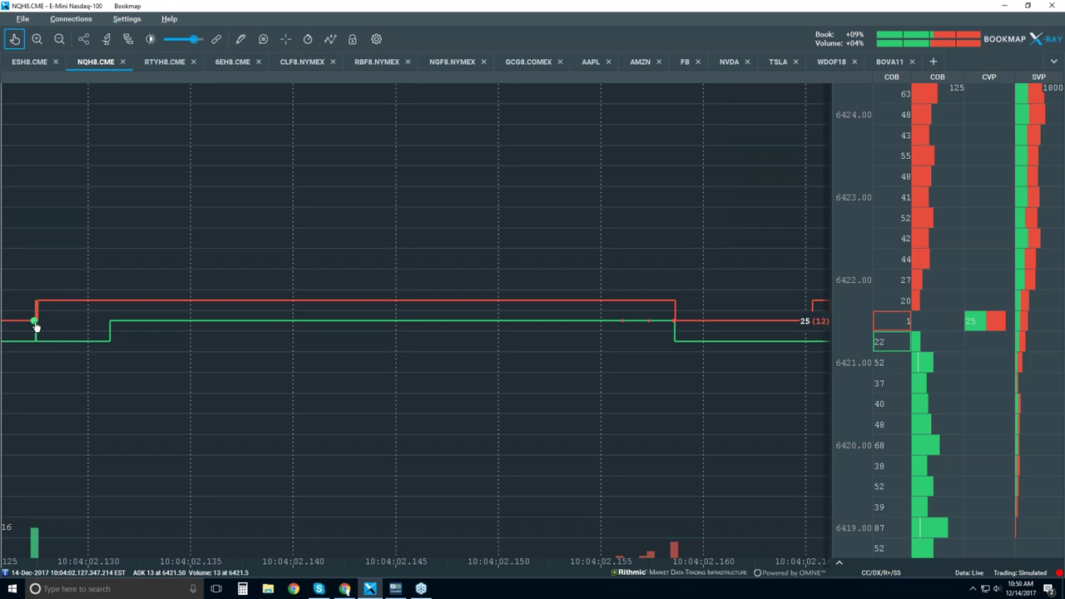
# Pan to just before 10:04:02.1 and zoom in on the trades near 10:04:02.127
pyautogui.moveTo(35, 323); pyautogui.dragTo(564, 311)
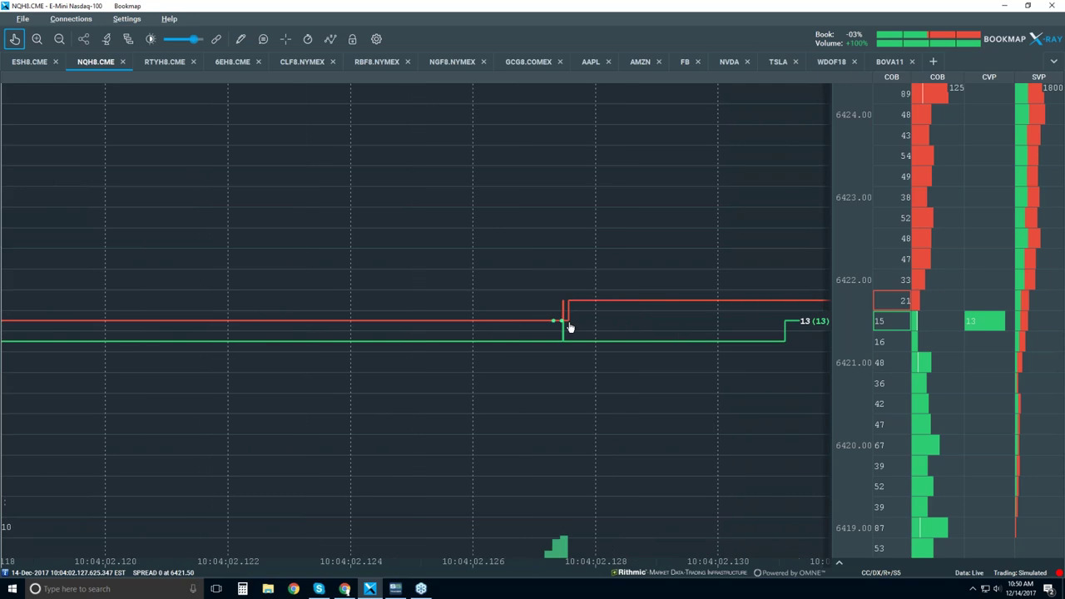
pyautogui.scroll(5, 559, 326)
pyautogui.scroll(3, 582, 348)
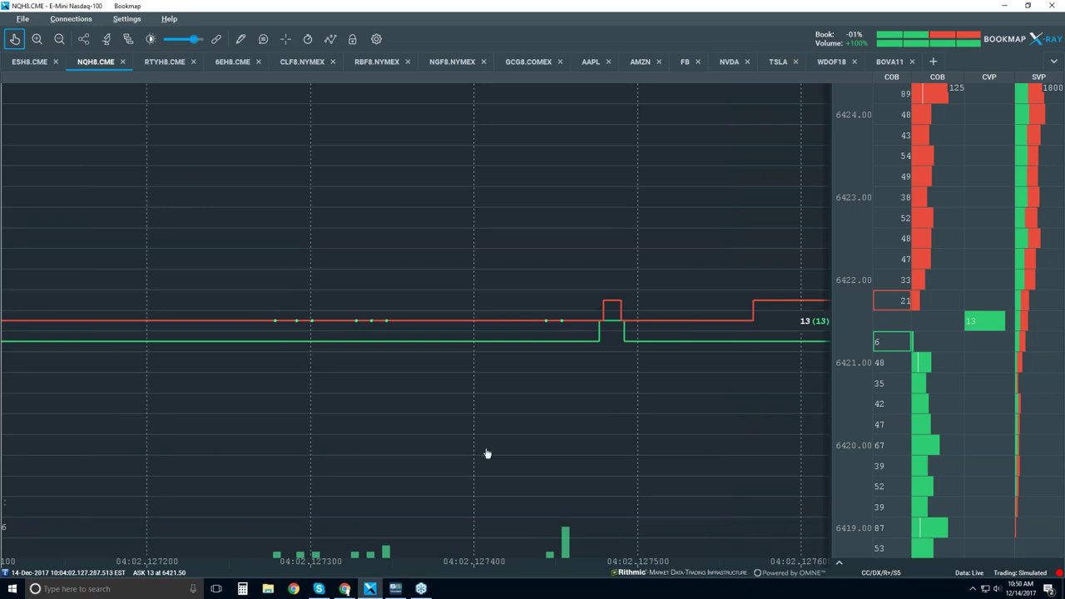
pyautogui.scroll(5, 368, 342)
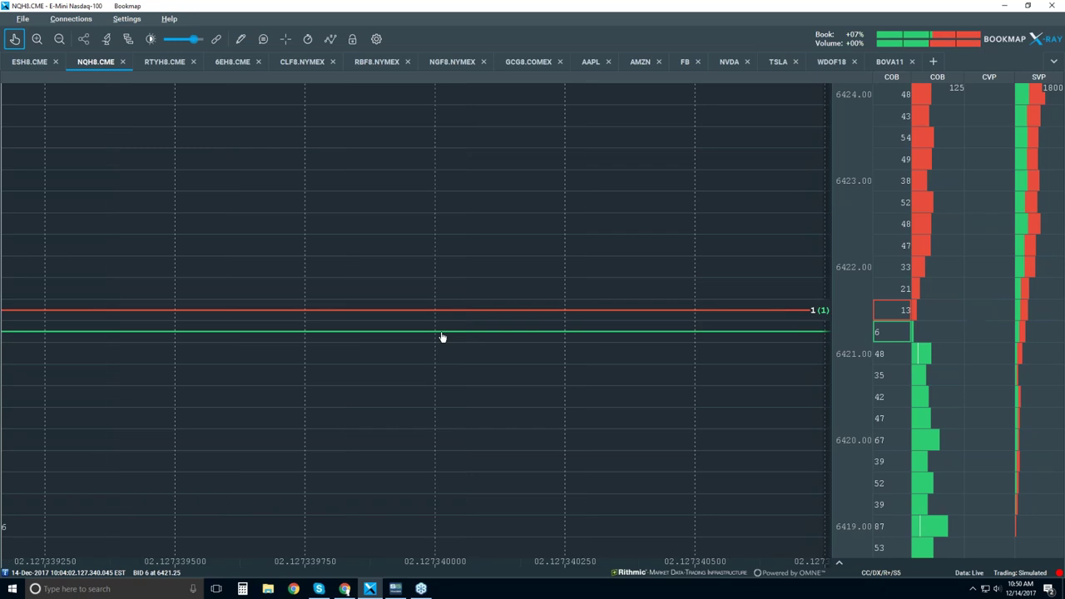
pyautogui.scroll(3, 421, 344)
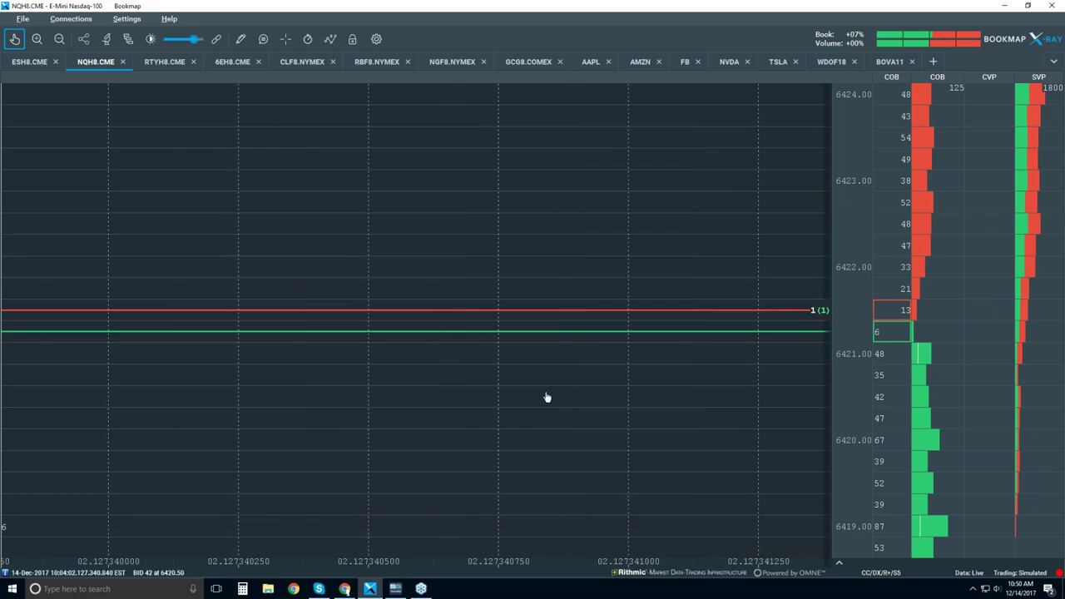
# Adjust the zoom until gridlines are 0.25 ms apart, spanning about 10:04:02.1267–.1280
pyautogui.scroll(-5, 545, 395)
pyautogui.scroll(-2, 546, 391)
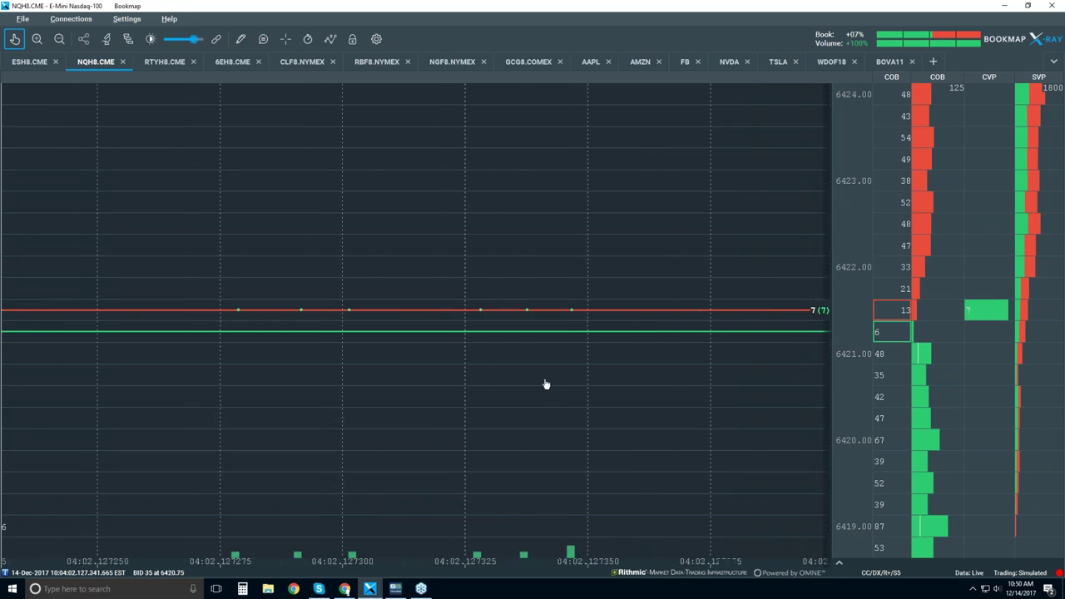
pyautogui.scroll(-1, 546, 384)
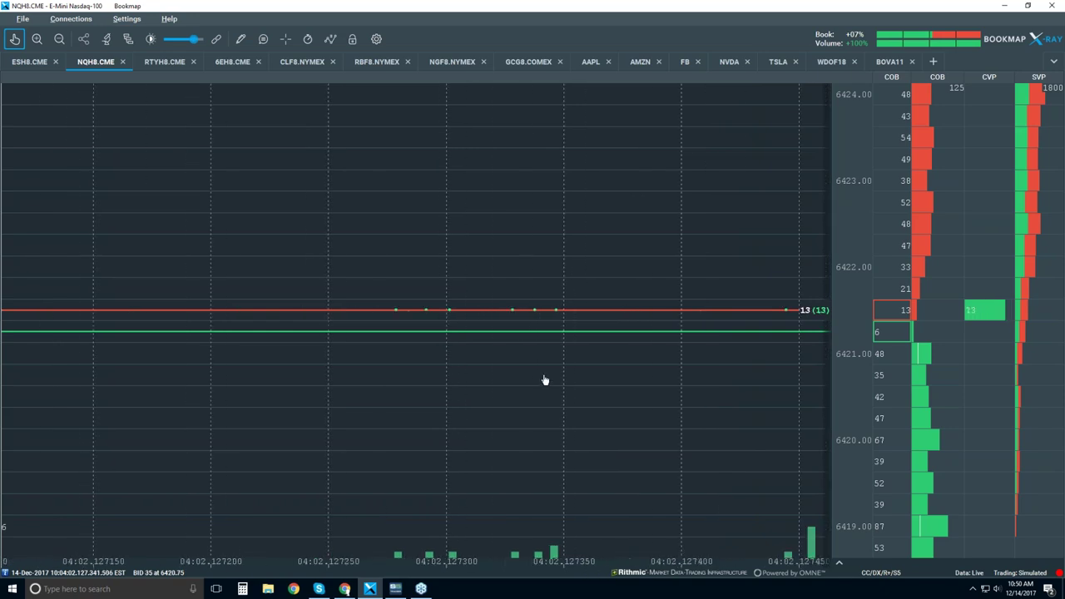
pyautogui.scroll(-2, 544, 381)
pyautogui.scroll(-5, 544, 378)
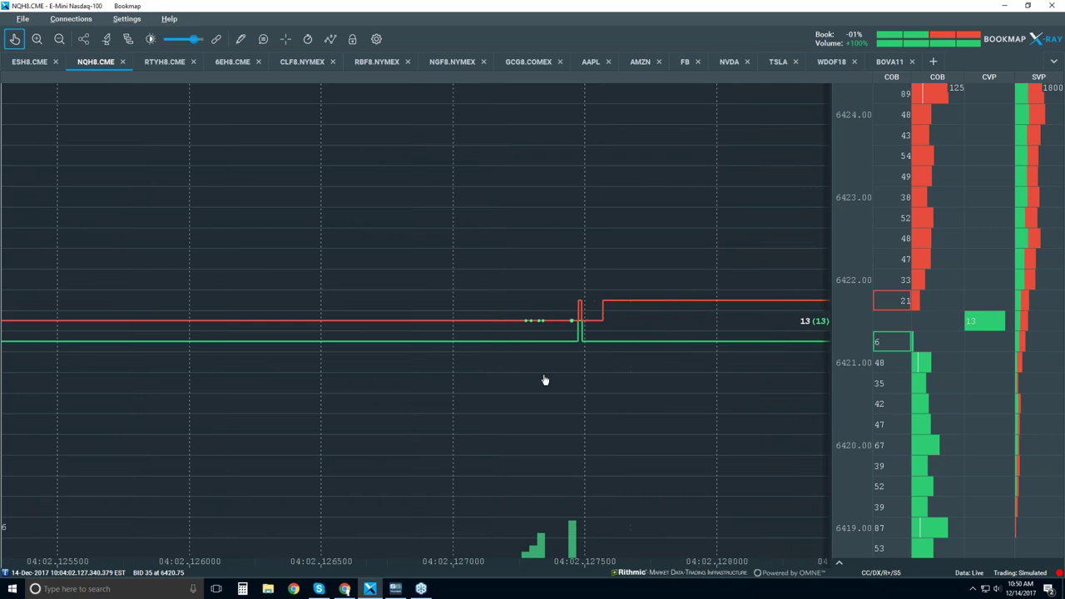
pyautogui.scroll(-1, 545, 375)
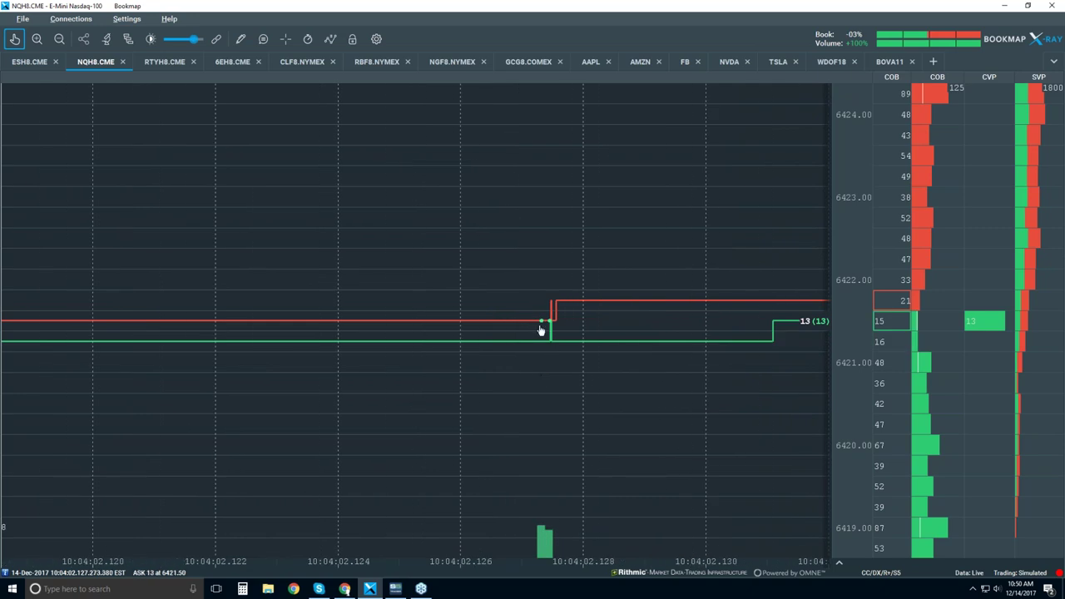
pyautogui.scroll(-2, 570, 371)
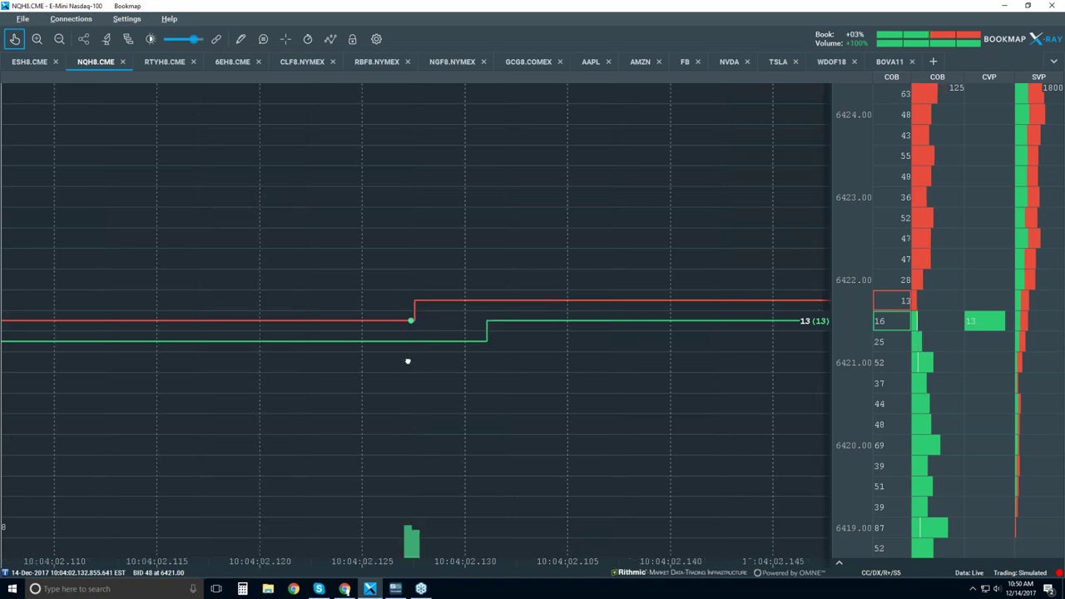
pyautogui.scroll(-2, 388, 366)
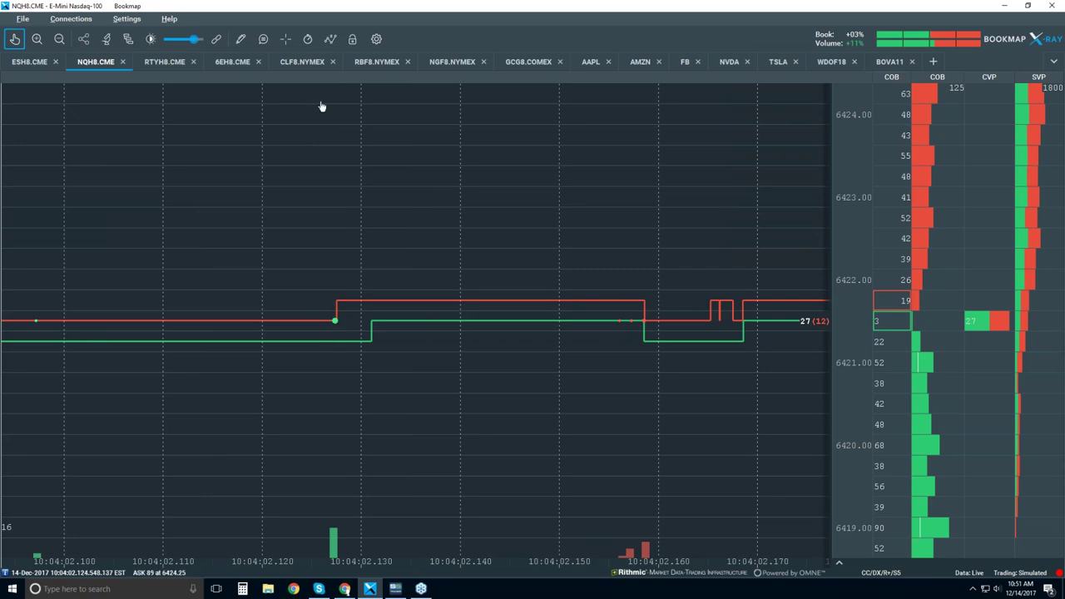
pyautogui.scroll(10, 334, 352)
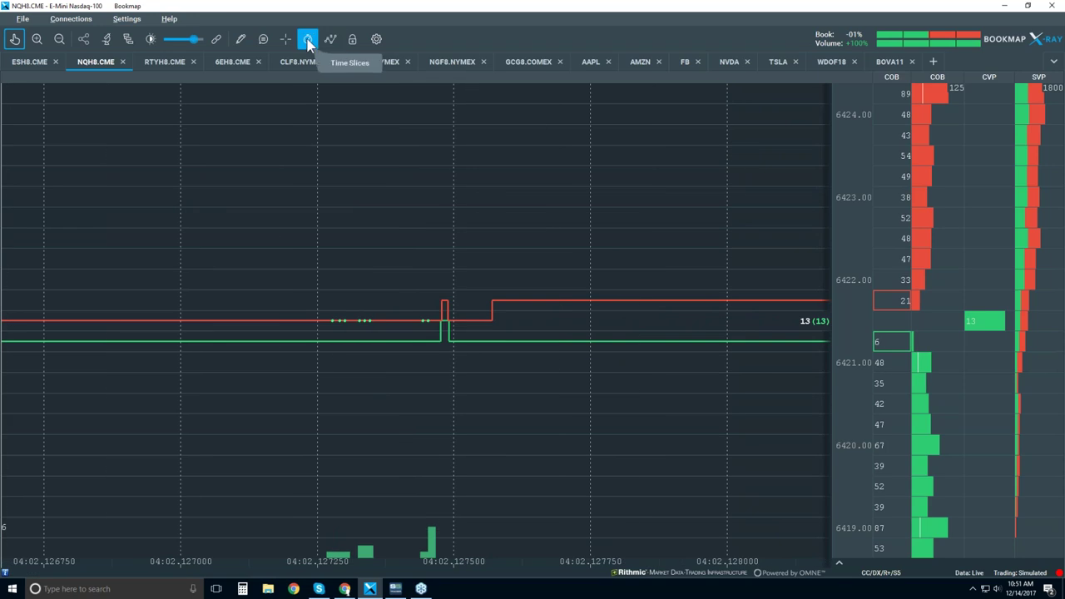
# Enable hover data tooltips, then zoom out to about 10:04:01.4–10:04:02.8 in 200 ms steps
pyautogui.click(263, 39)
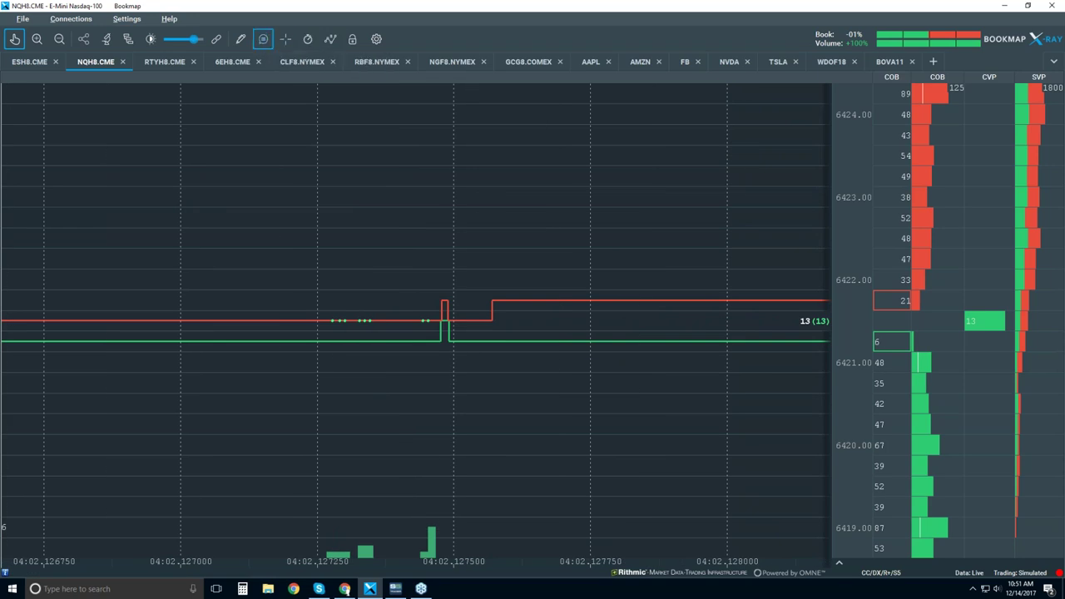
pyautogui.moveTo(370, 324)
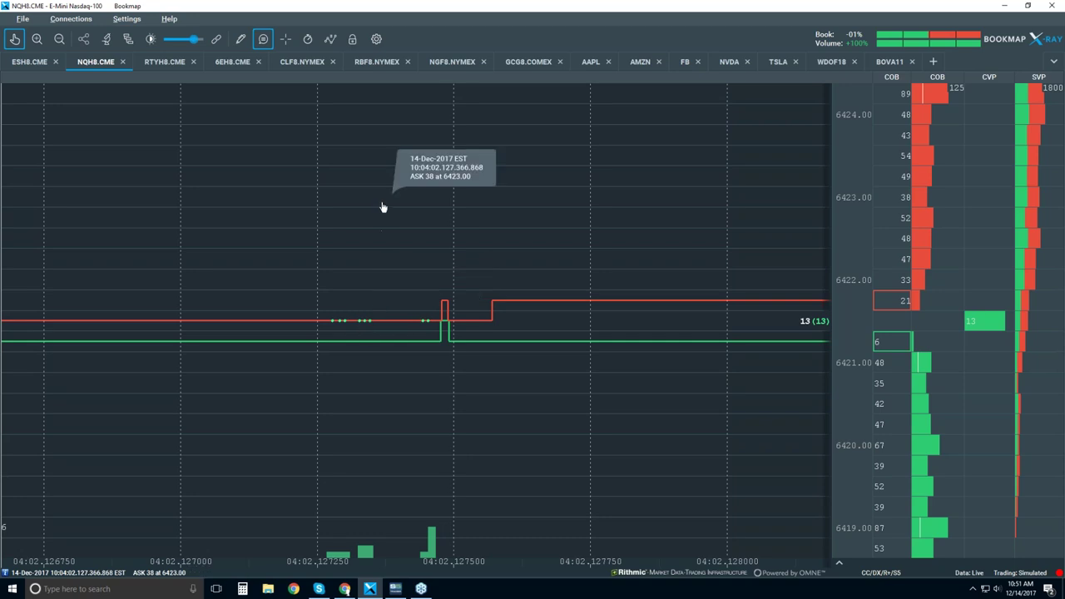
pyautogui.scroll(-5, 383, 208)
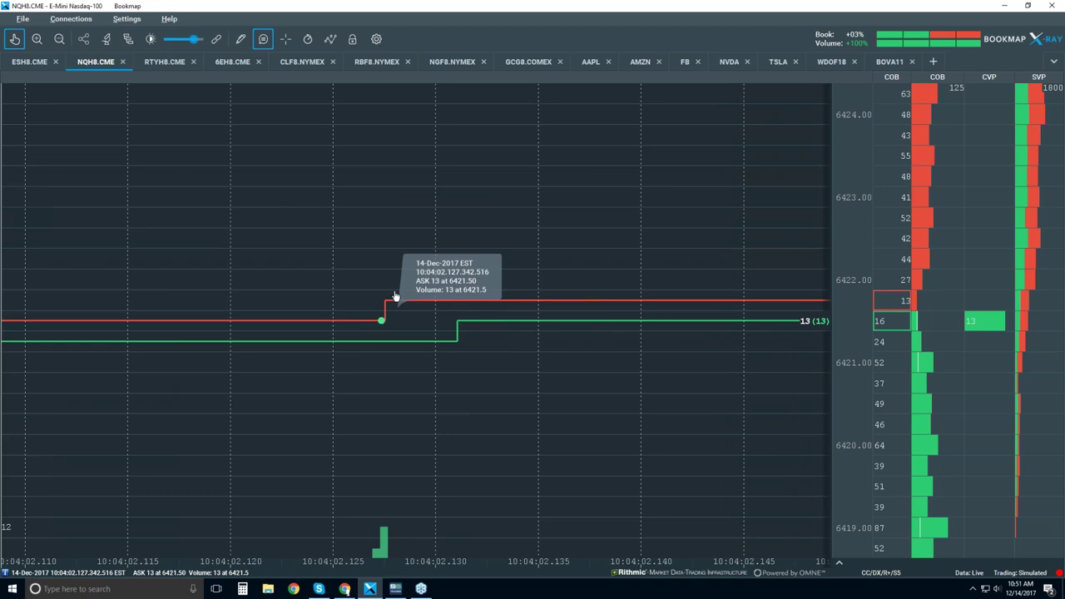
pyautogui.scroll(-6, 403, 261)
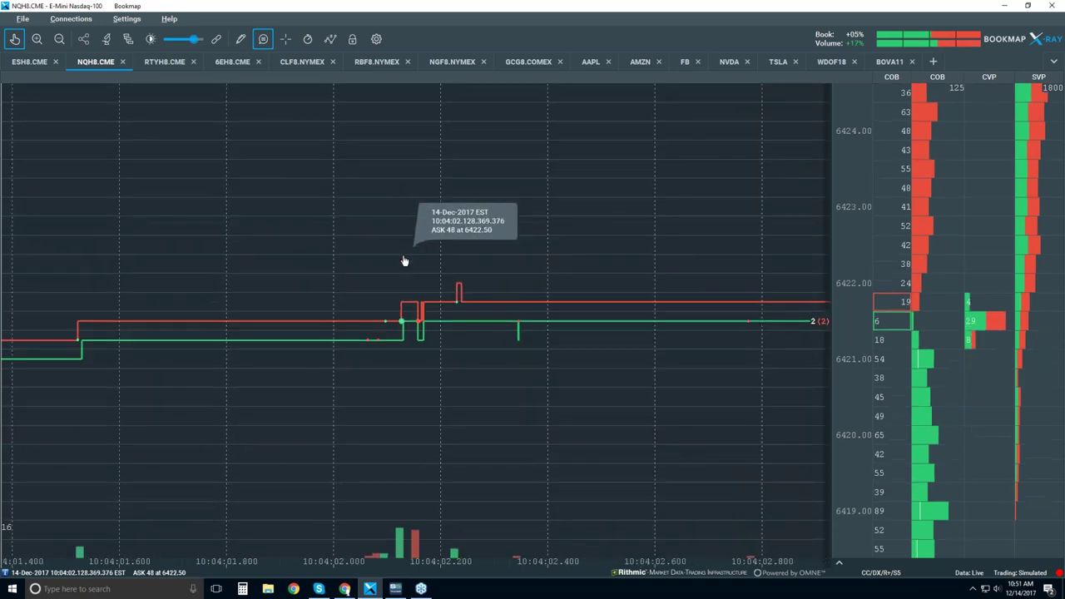
# Jump the NQH8 chart to live data and zoom out to about 09:30–10:50 with 15-minute gridlines
pyautogui.scroll(-4, 403, 261)
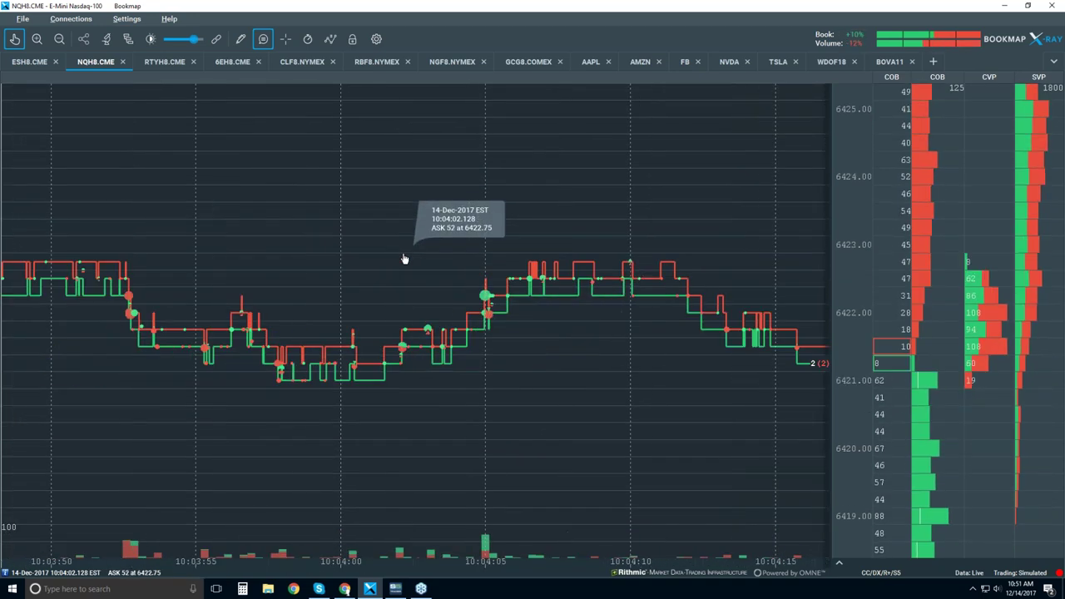
pyautogui.scroll(-2, 404, 259)
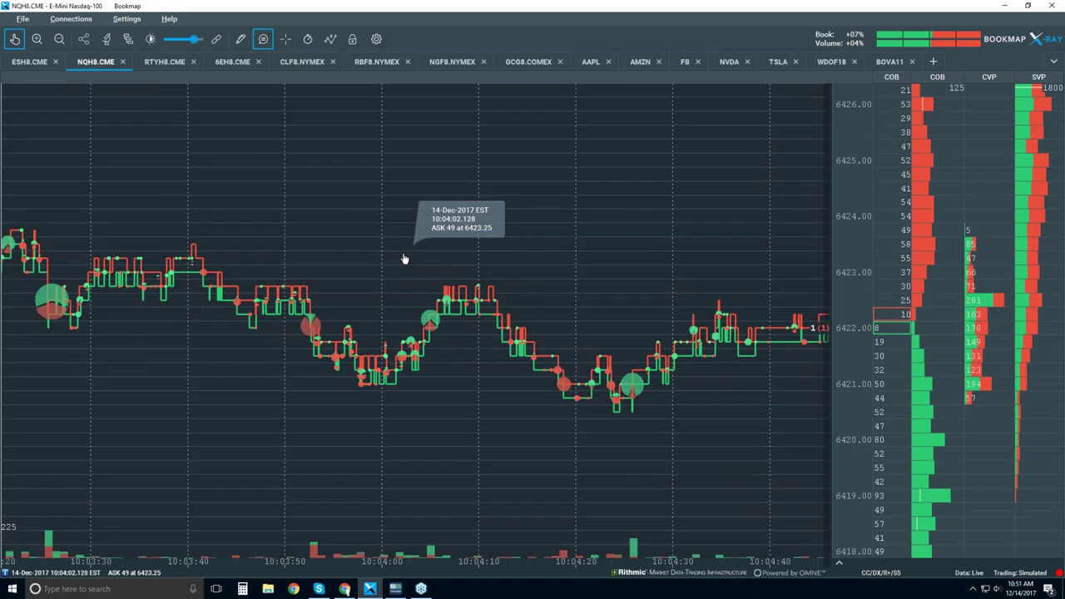
pyautogui.click(15, 39)
pyautogui.scroll(-5, 384, 213)
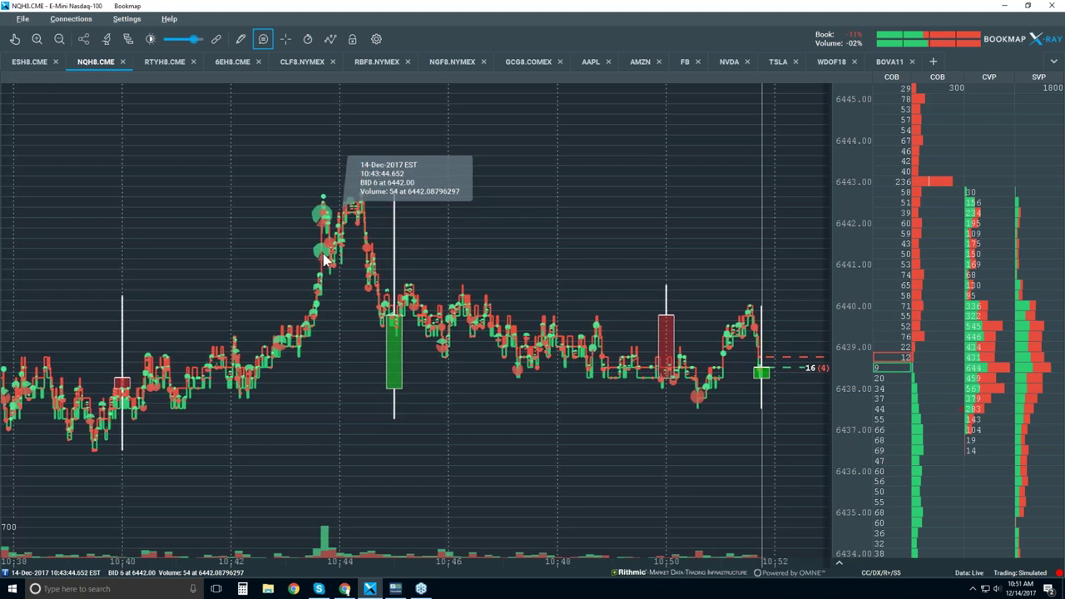
pyautogui.scroll(-5, 353, 171)
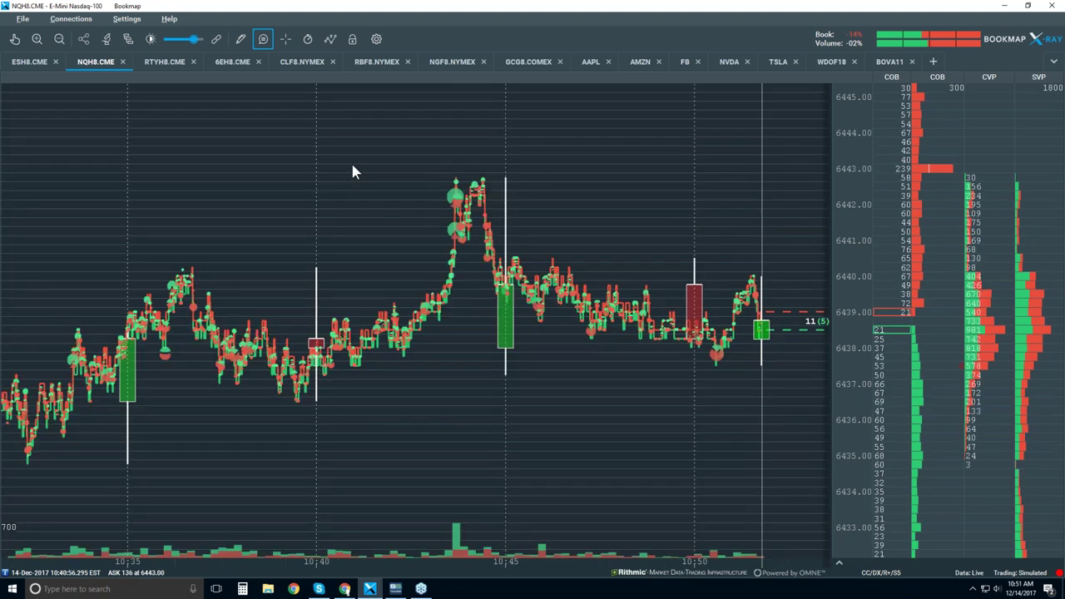
pyautogui.scroll(-2, 353, 171)
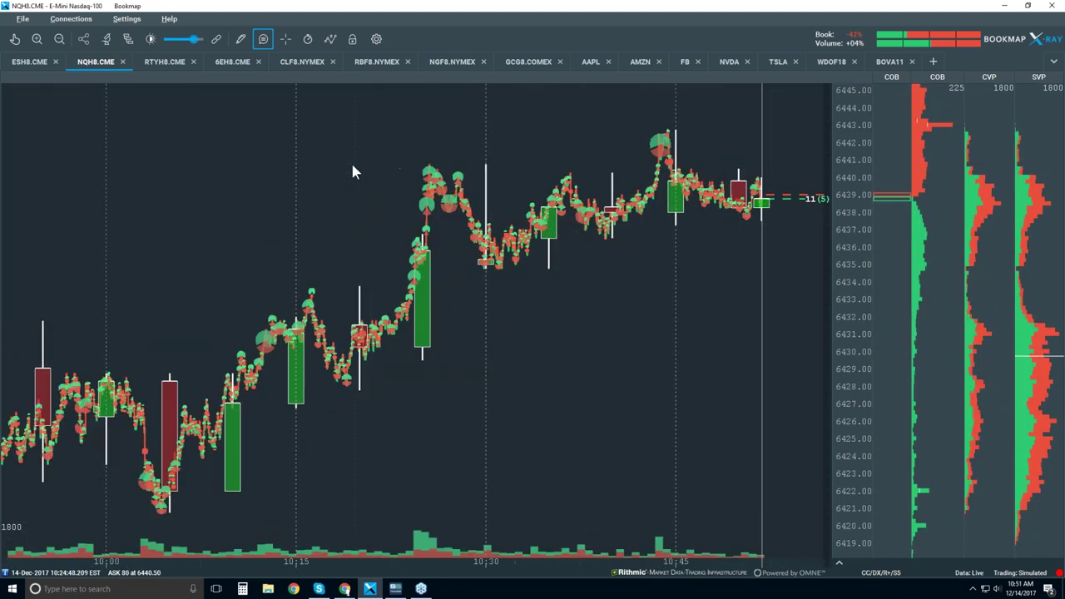
pyautogui.scroll(-2, 352, 170)
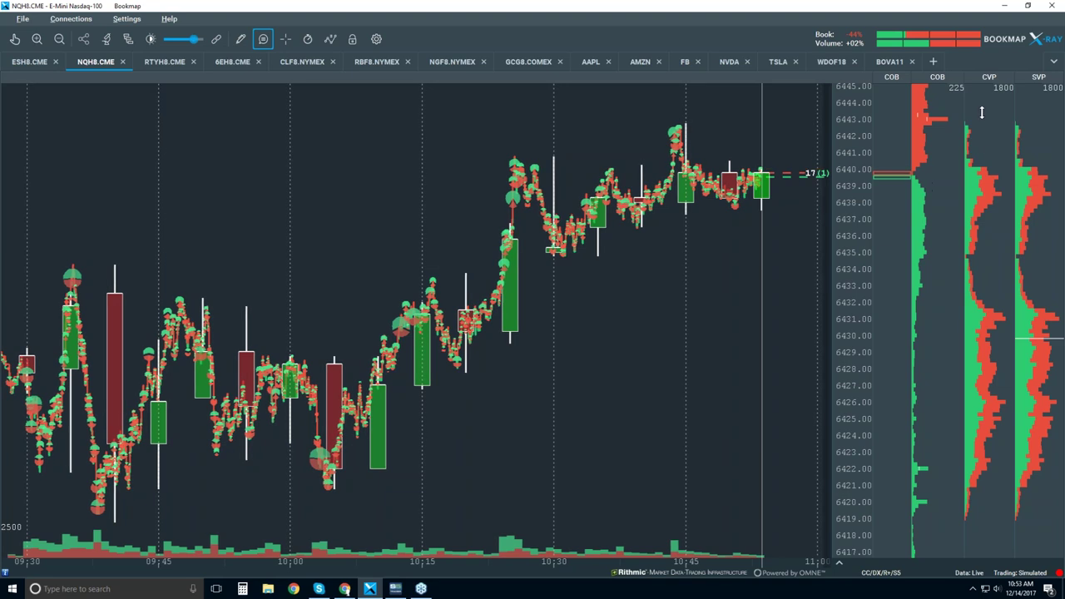
# Inspect the candles around the 10:22 jump above 6435, then re-enable live tracking
pyautogui.moveTo(719, 177)
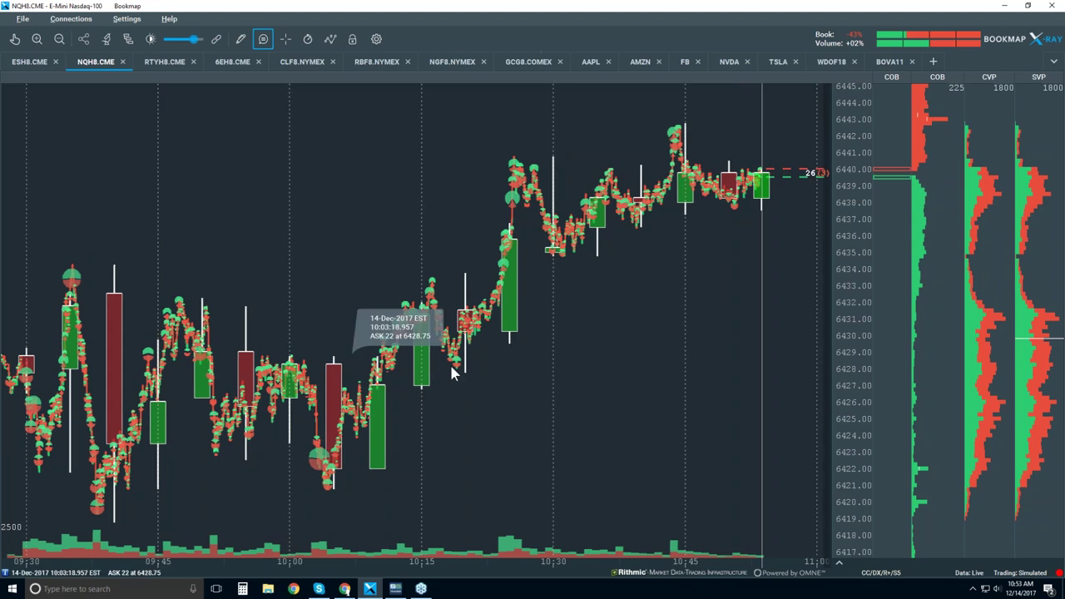
pyautogui.scroll(1, 670, 221)
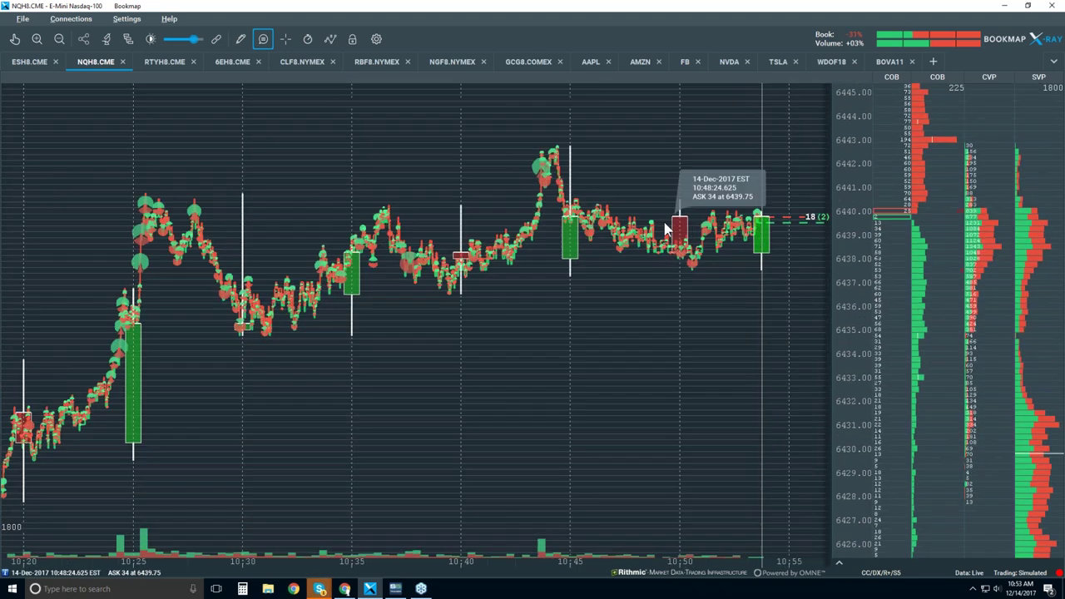
pyautogui.scroll(3, 665, 229)
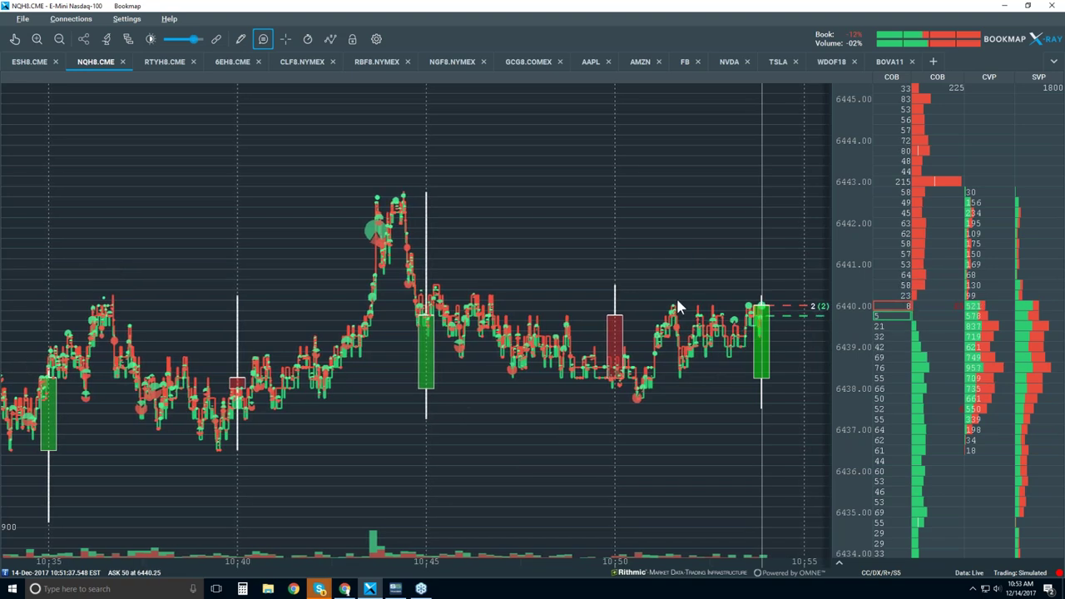
pyautogui.scroll(-3, 676, 298)
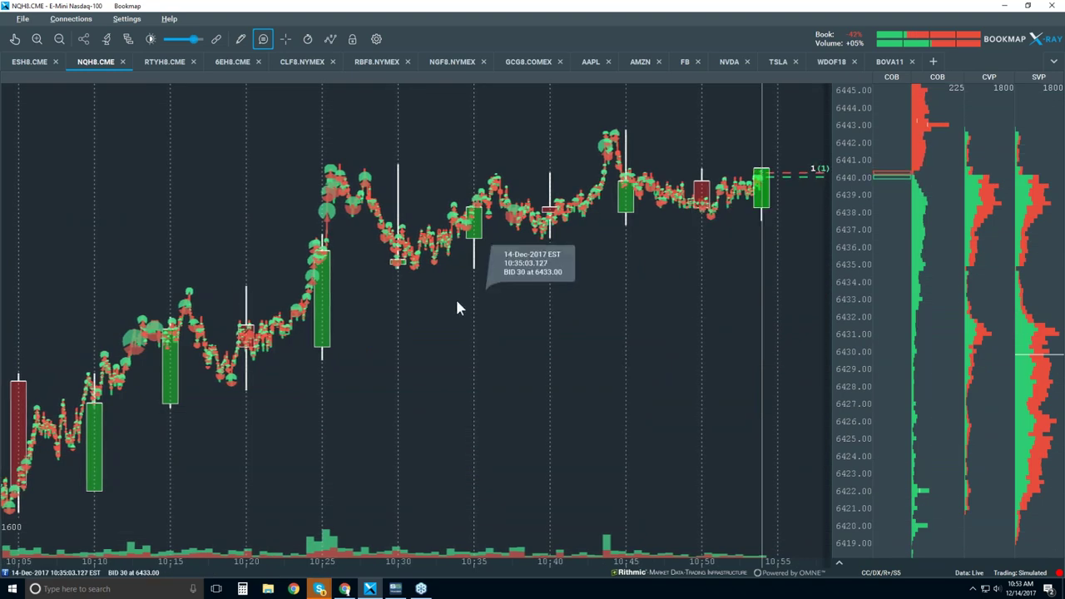
pyautogui.scroll(-1, 423, 344)
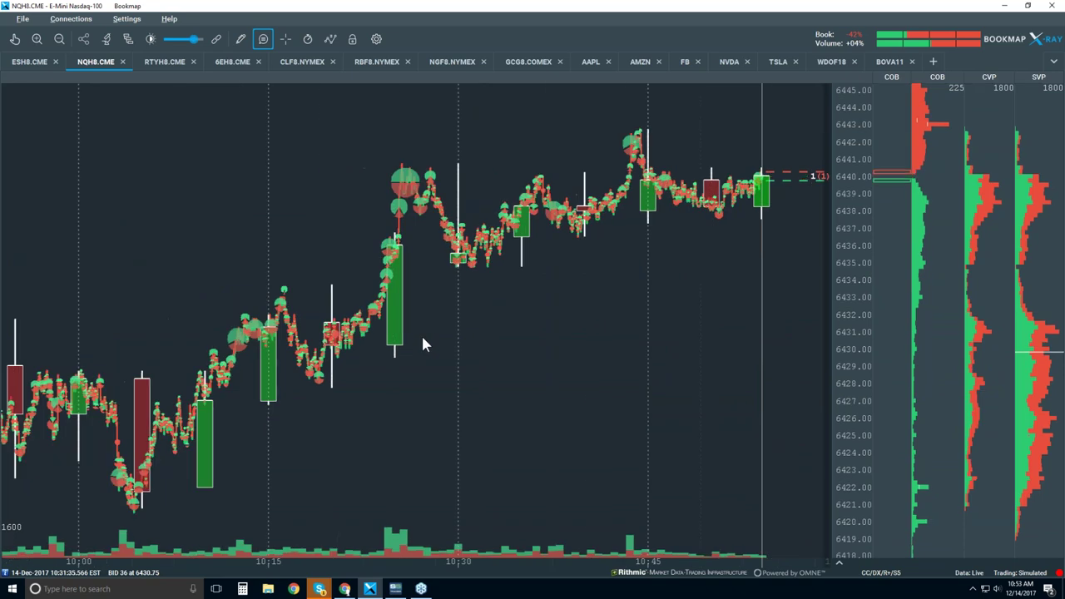
pyautogui.scroll(-2, 423, 344)
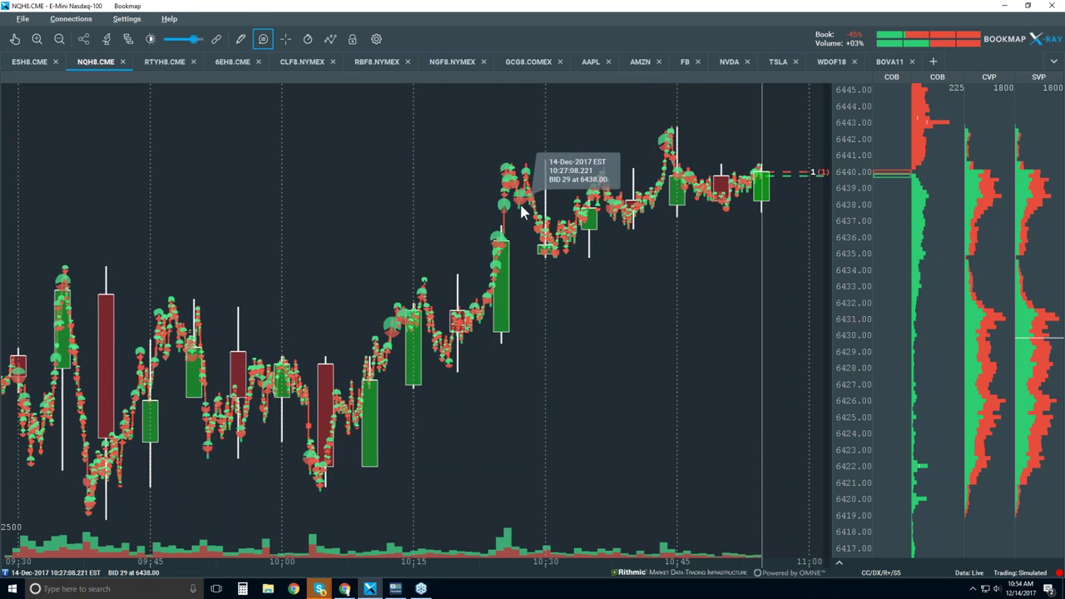
pyautogui.click(14, 38)
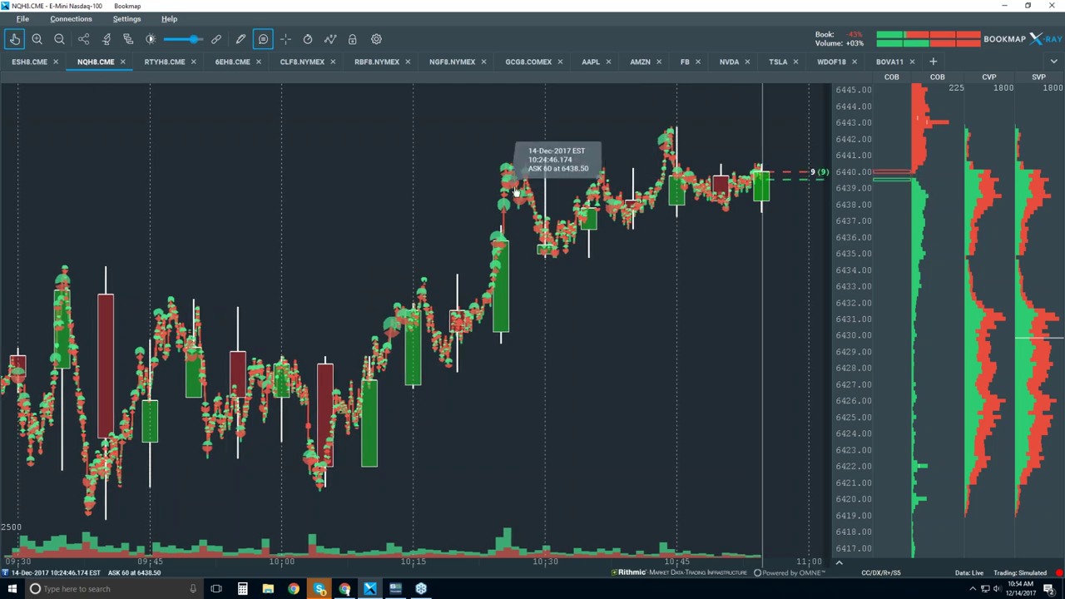
# Turn hover data tooltips back on and frame the candle chart at about 10:00–10:45
pyautogui.scroll(5, 516, 191)
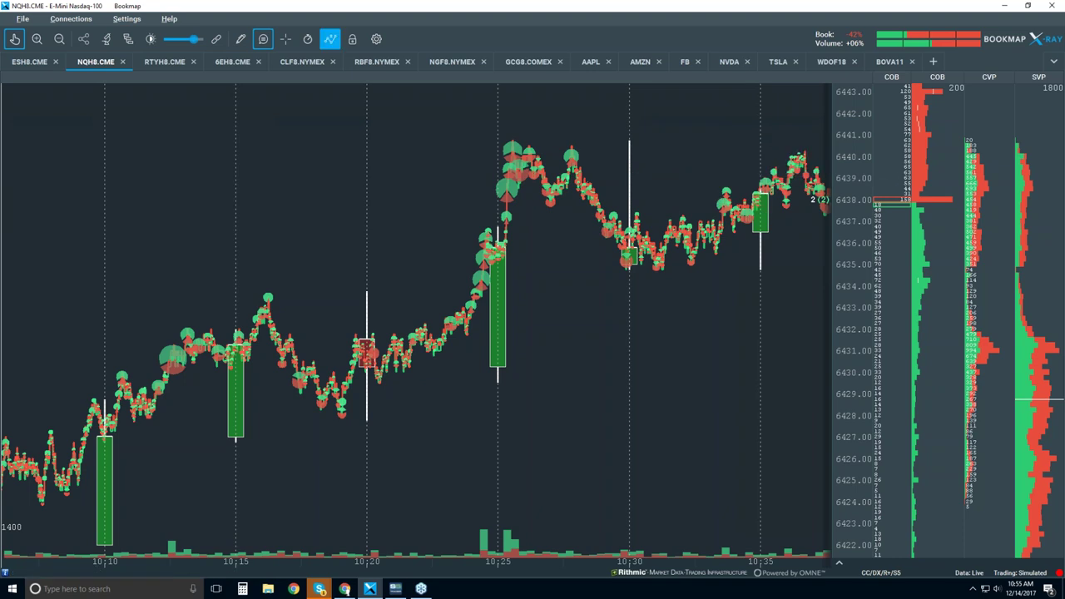
pyautogui.click(262, 40)
pyautogui.scroll(-2, 405, 162)
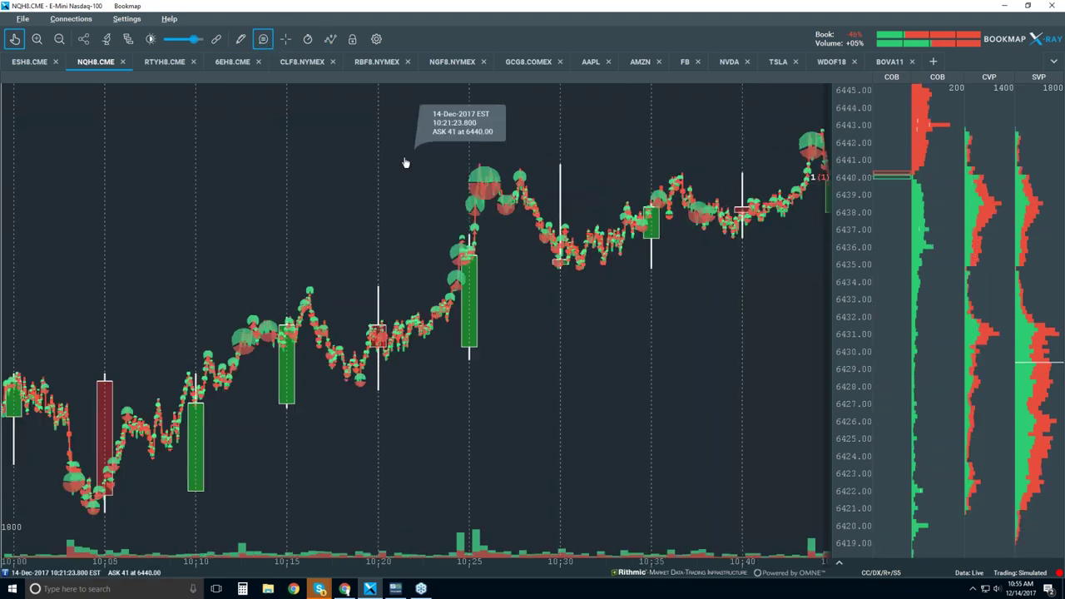
# Turn off tooltips and replace the Candlestick Bars with the order-book Heatmap display
pyautogui.click(262, 39)
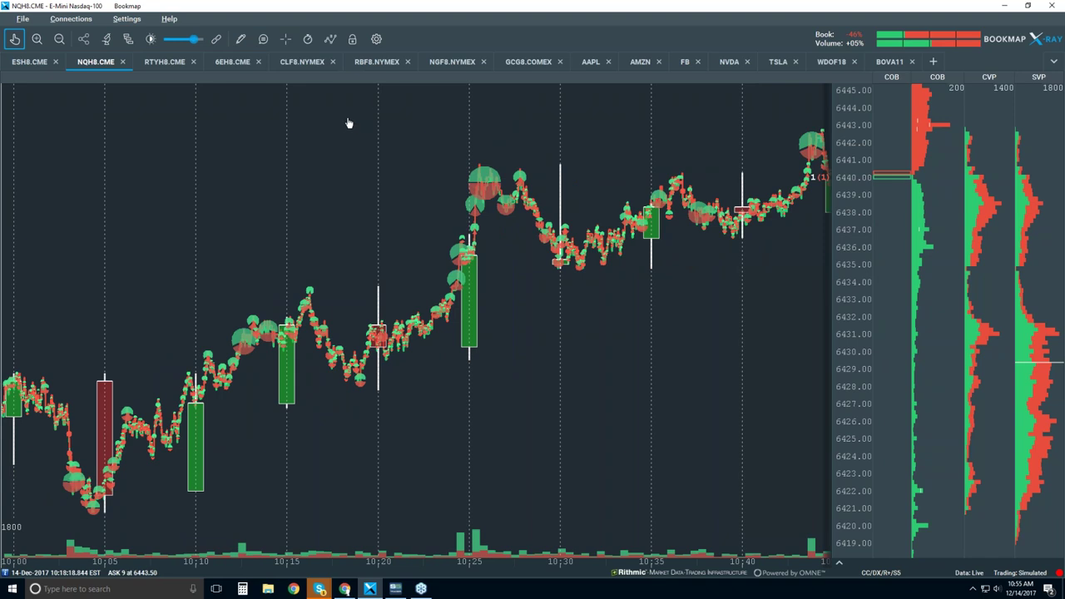
pyautogui.click(330, 39)
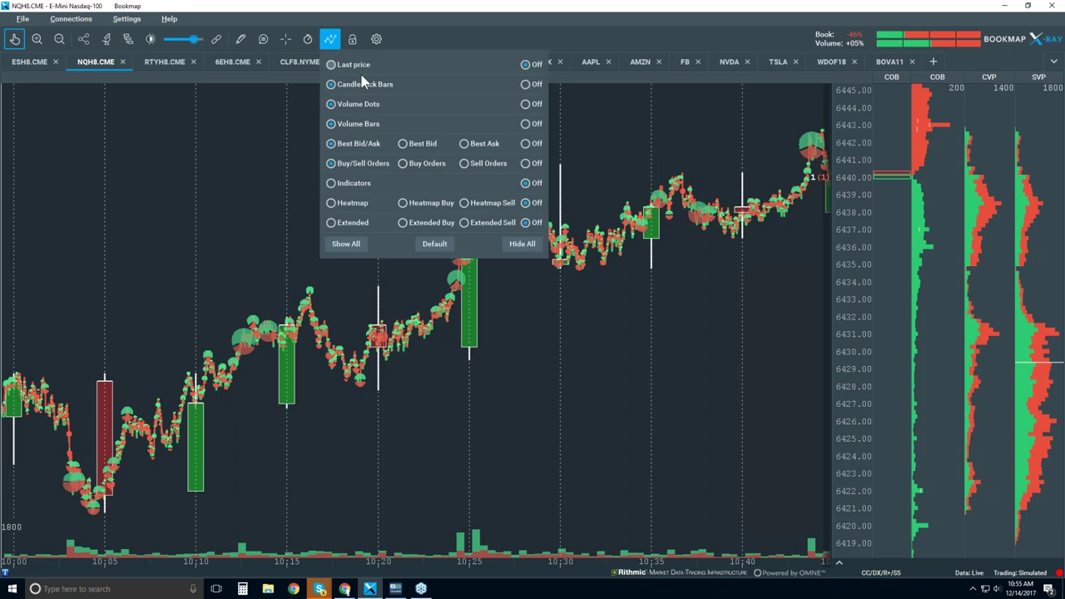
pyautogui.click(525, 84)
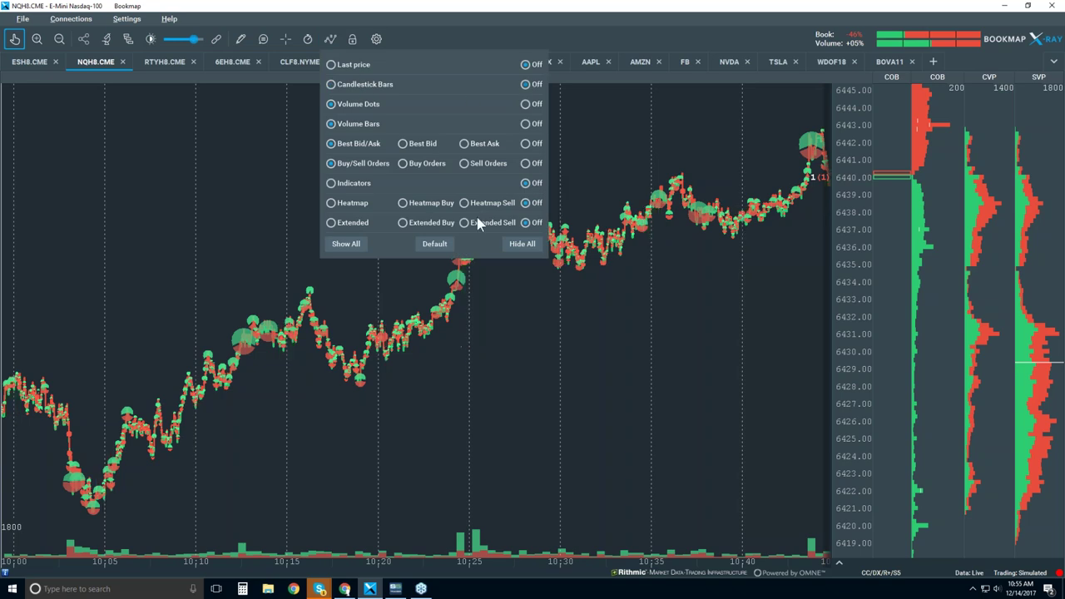
pyautogui.click(346, 202)
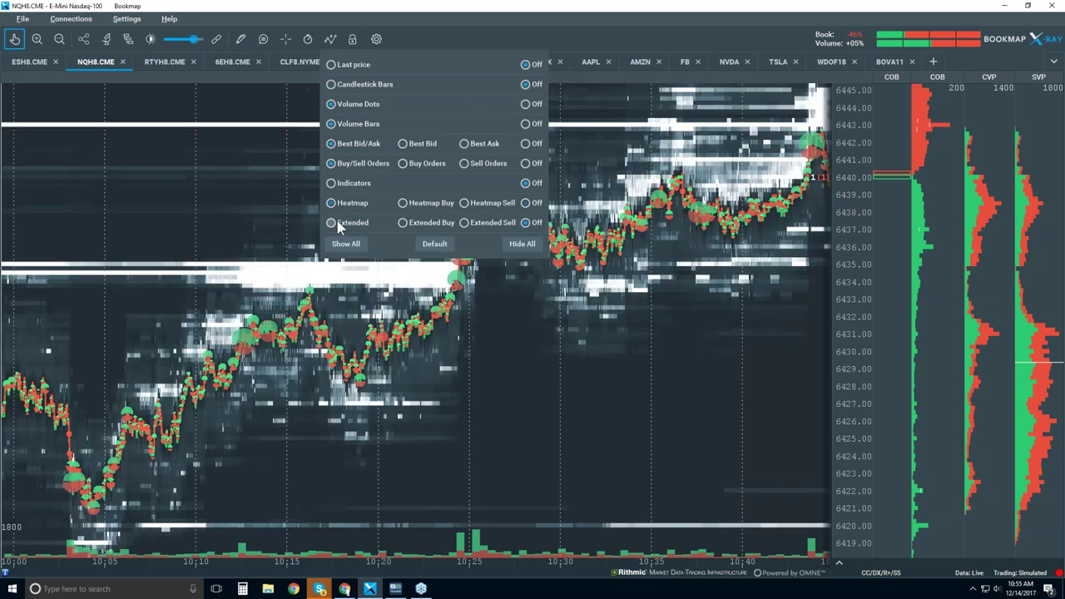
pyautogui.click(491, 266)
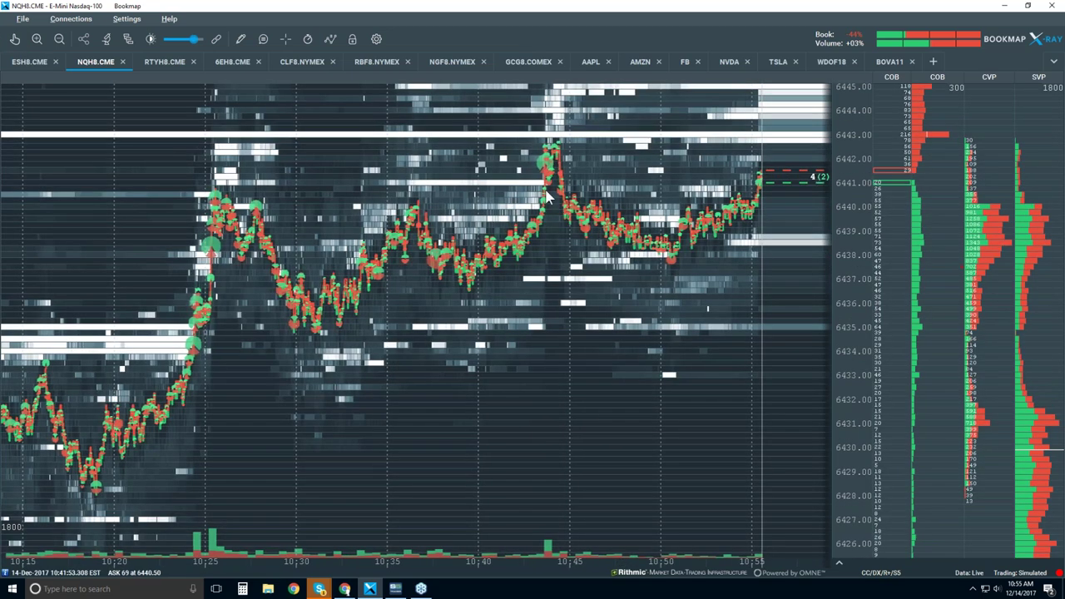
# Zoom the heatmap in to about six seconds, 10:56:01–10:56:07, near 6443
pyautogui.scroll(3, 714, 154)
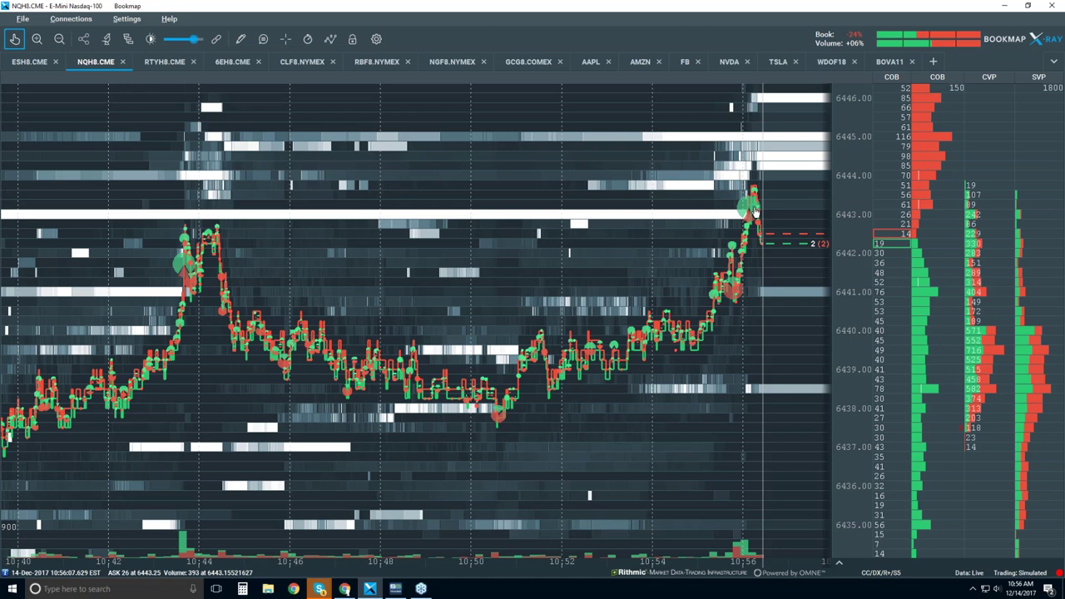
pyautogui.scroll(5, 741, 244)
# Zoom to about 10:56:06.51–.60 and pan around the 190-lot trade at 6443.00
pyautogui.scroll(10, 741, 244)
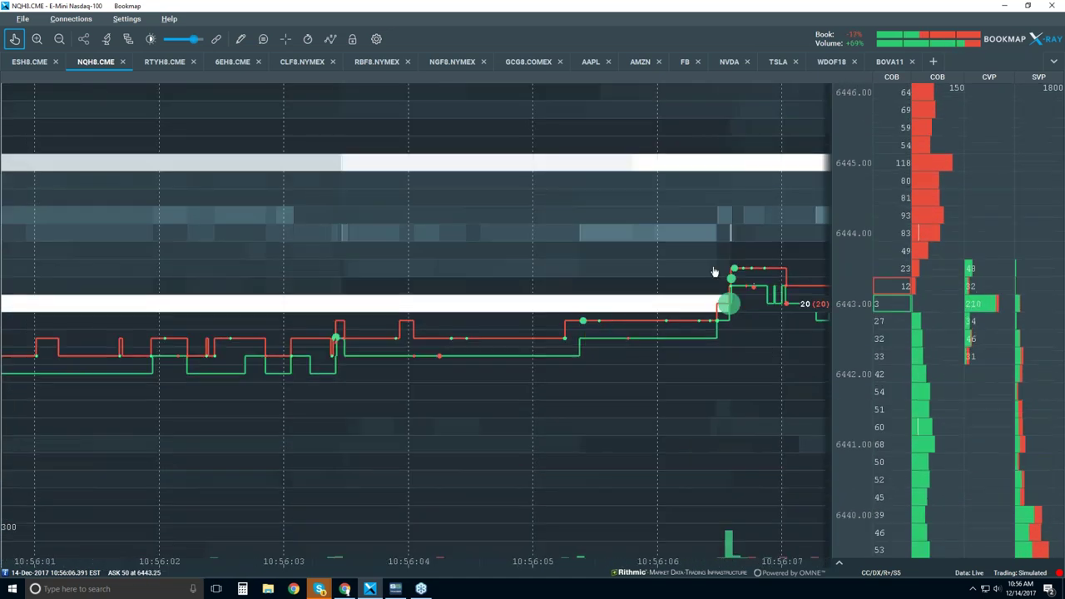
pyautogui.scroll(2, 724, 325)
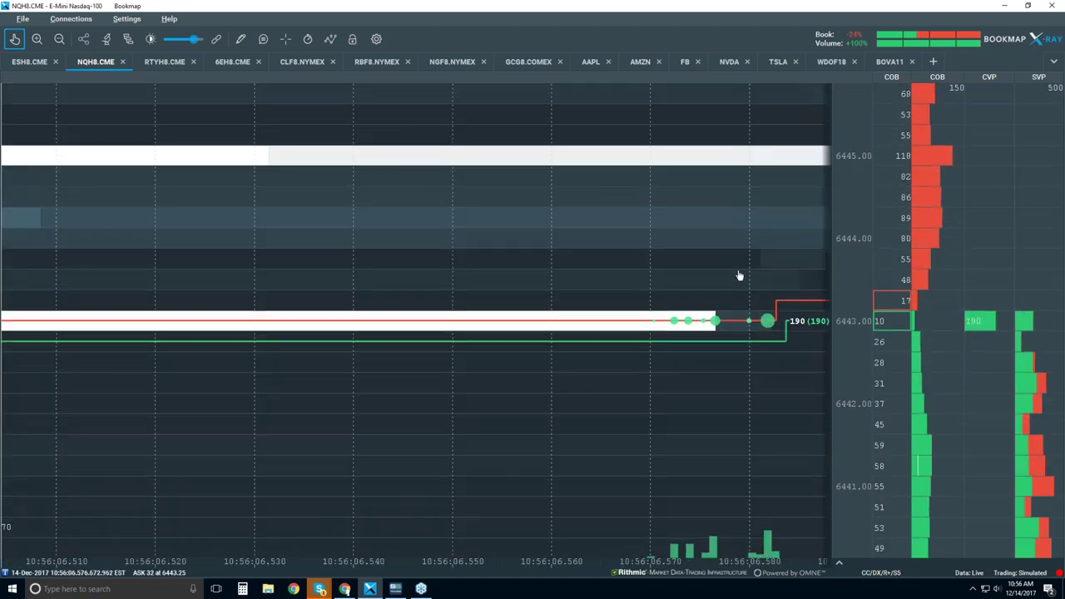
pyautogui.scroll(2, 735, 298)
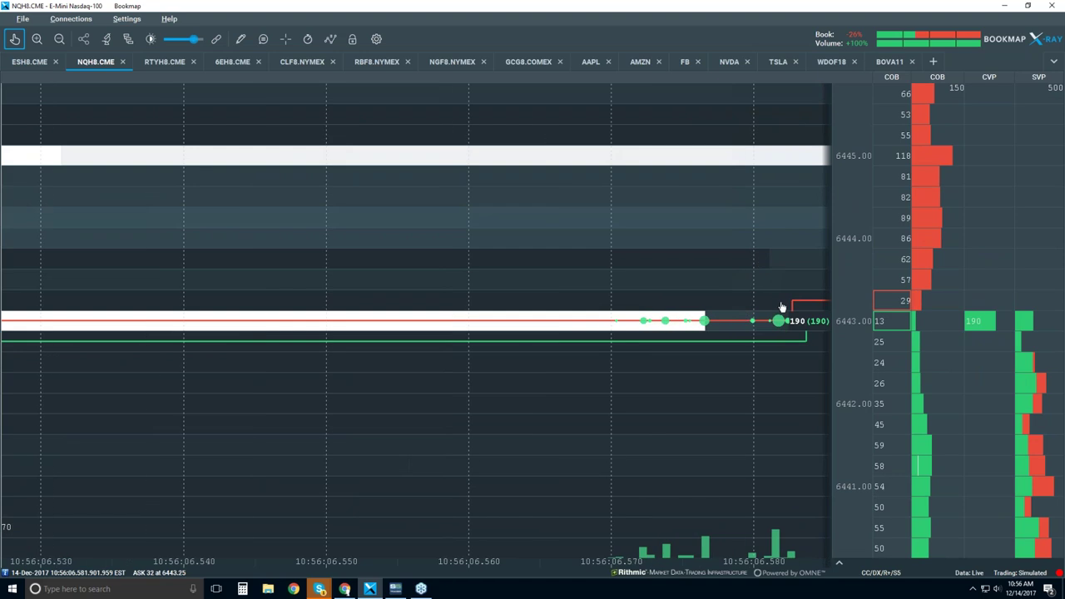
pyautogui.moveTo(763, 273); pyautogui.dragTo(689, 274)
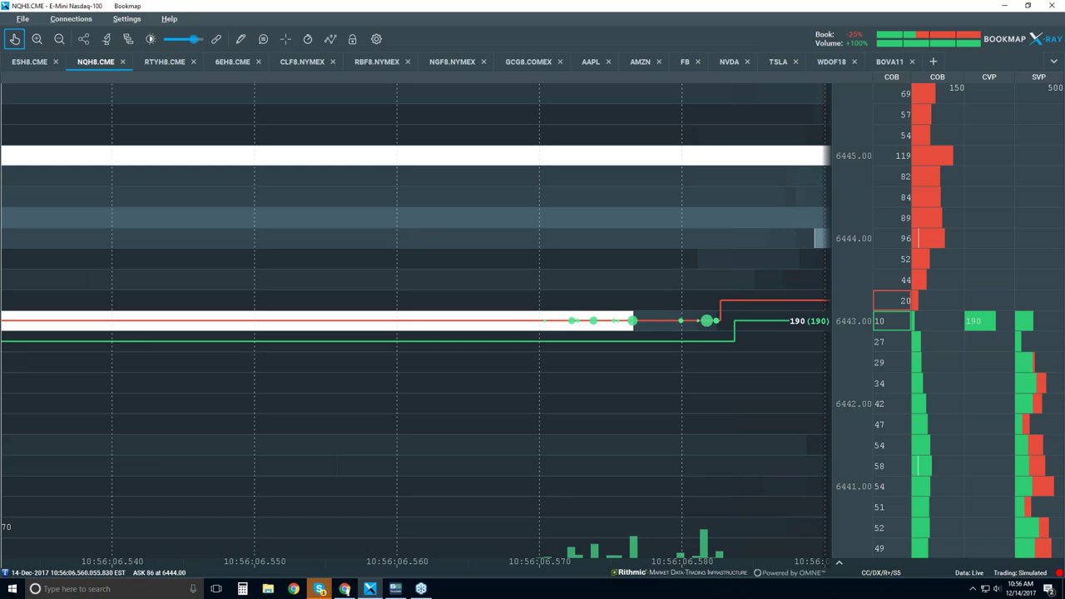
pyautogui.moveTo(397, 242); pyautogui.dragTo(769, 247)
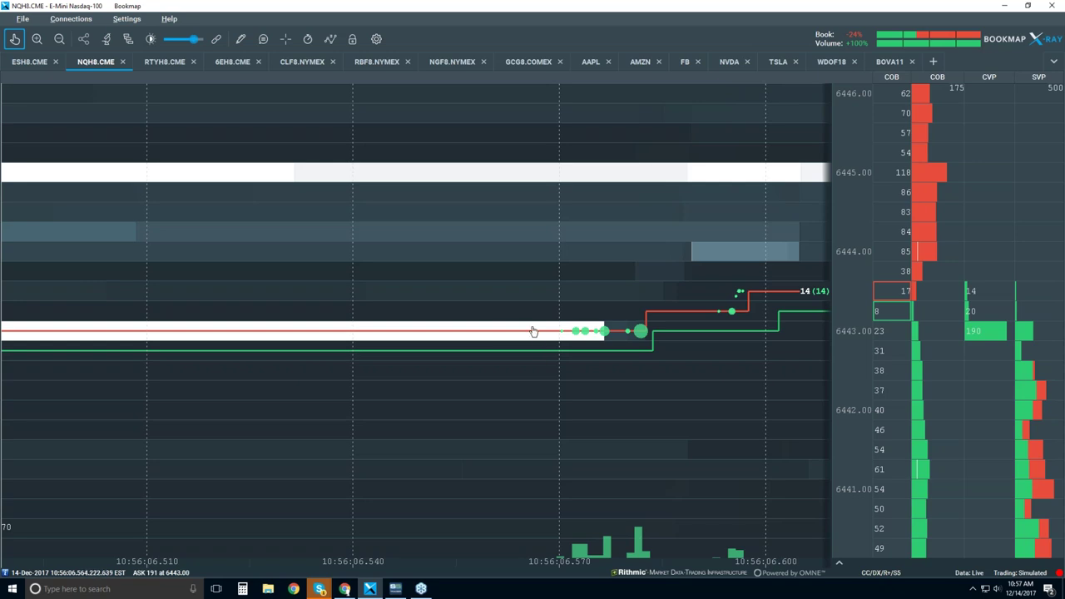
# Zoom the heatmap out to about 10:40–11:00, showing the slide from 6443 to 6439
pyautogui.scroll(-5, 492, 332)
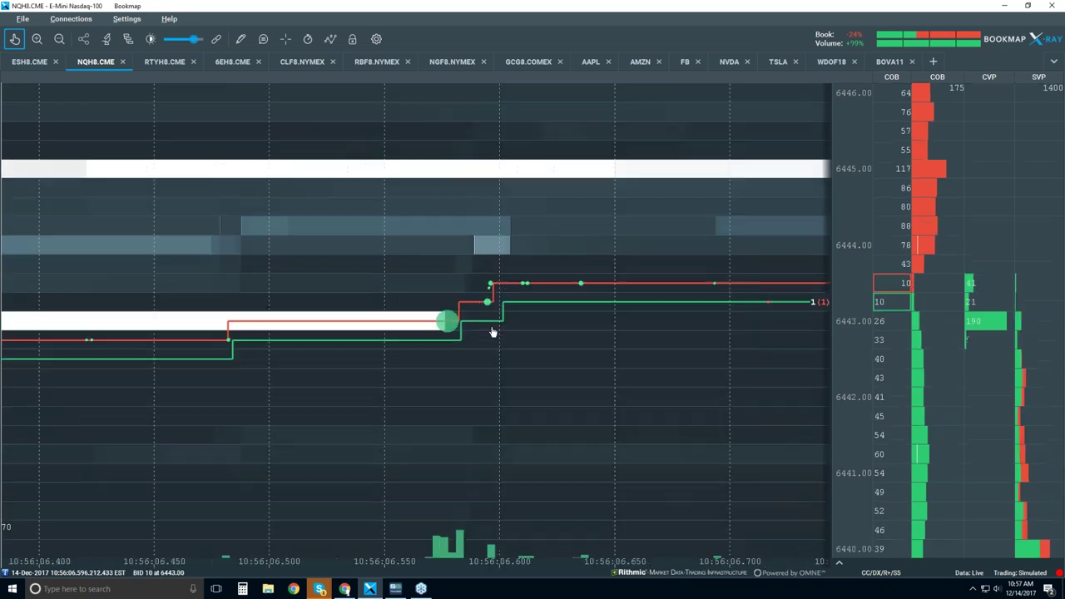
pyautogui.scroll(-8, 491, 332)
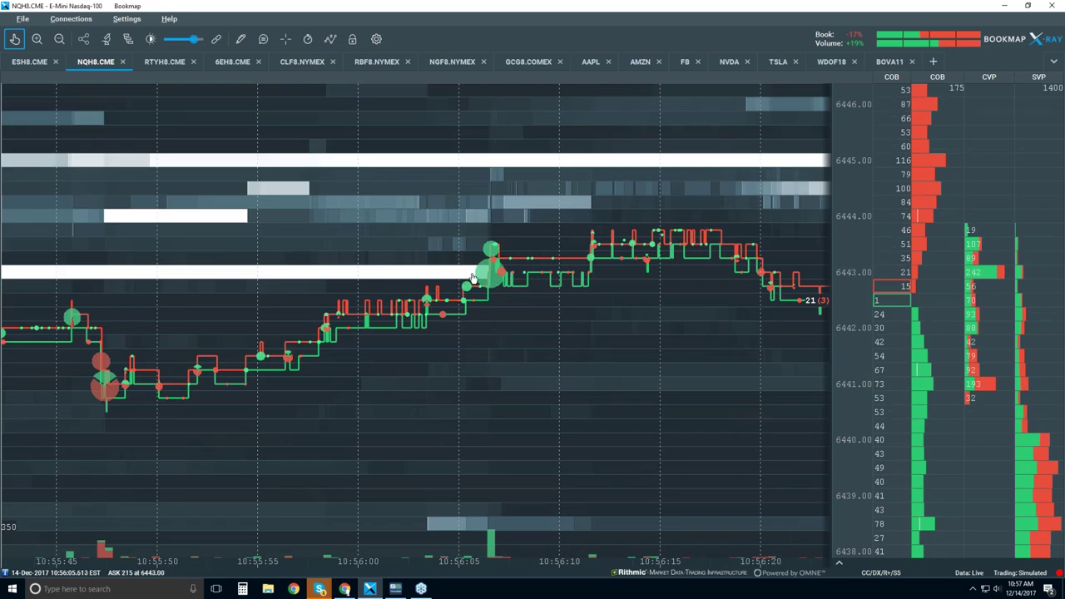
pyautogui.scroll(-4, 501, 295)
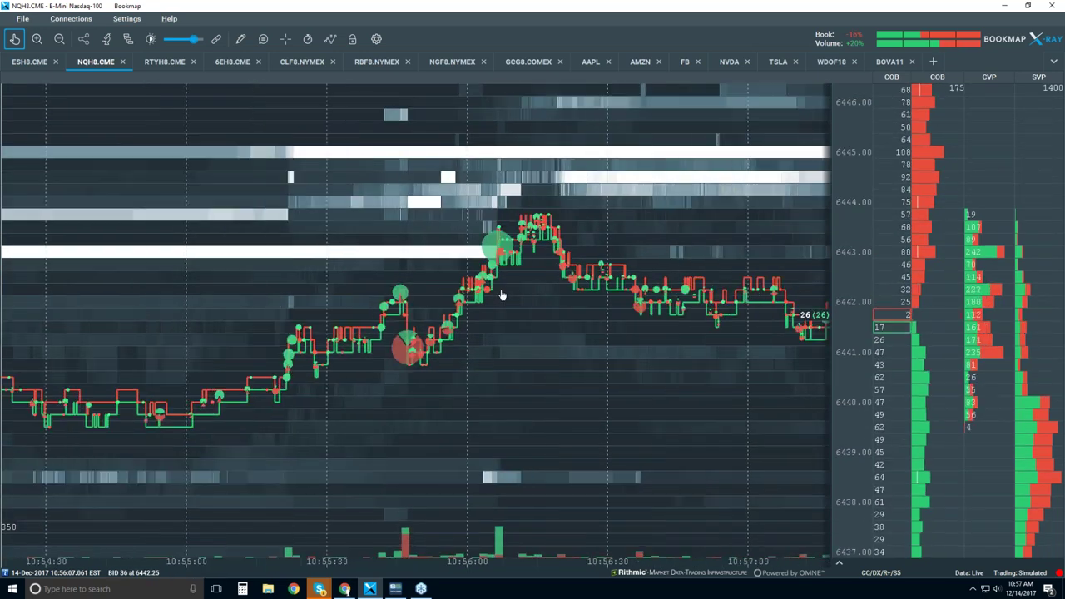
pyautogui.scroll(-2, 501, 294)
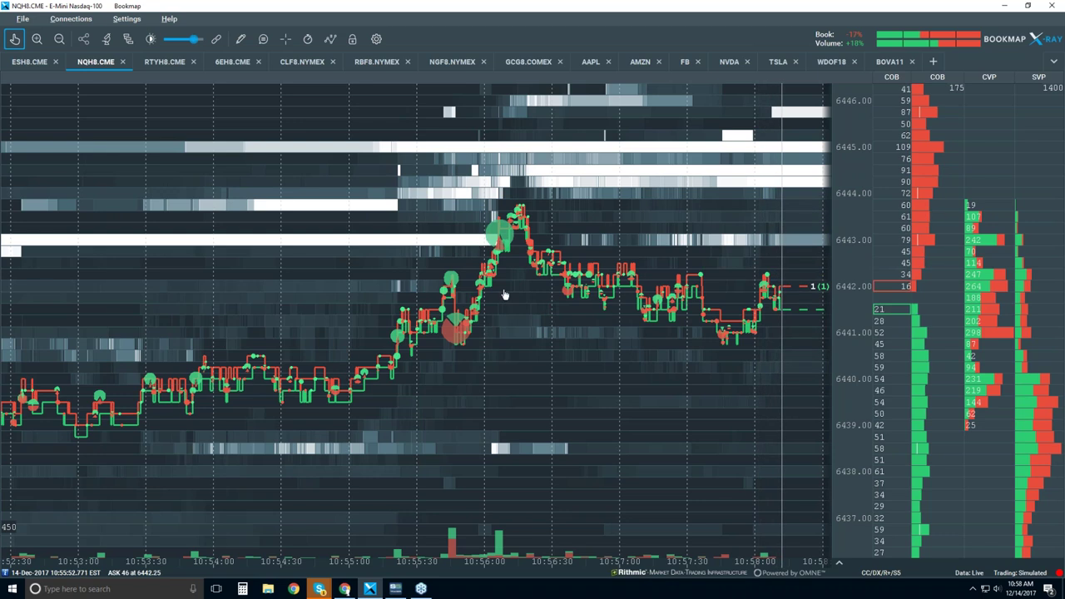
pyautogui.scroll(-3, 533, 297)
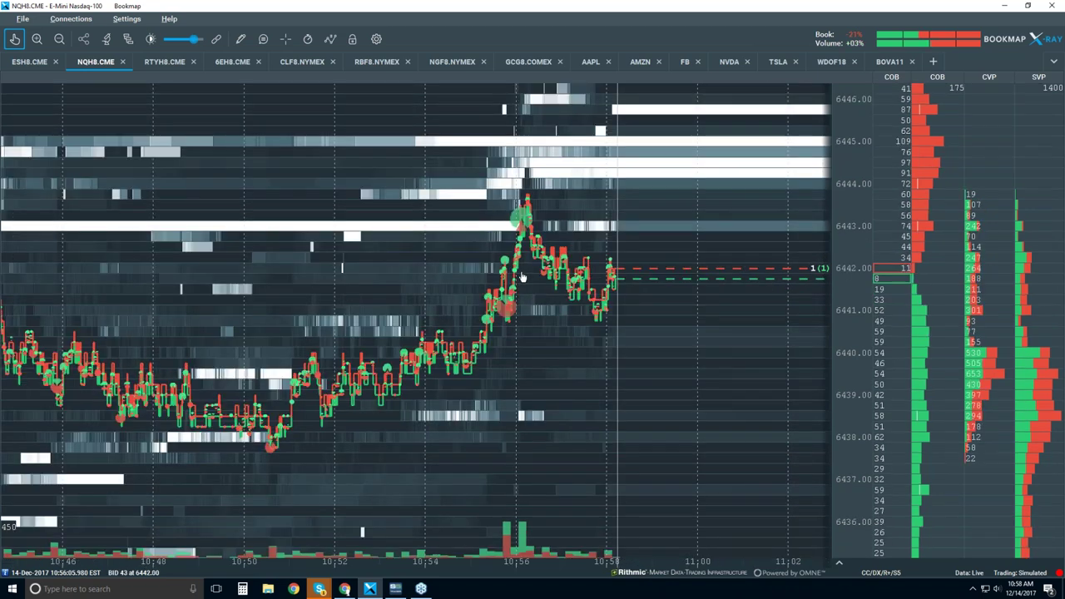
pyautogui.scroll(-2, 517, 279)
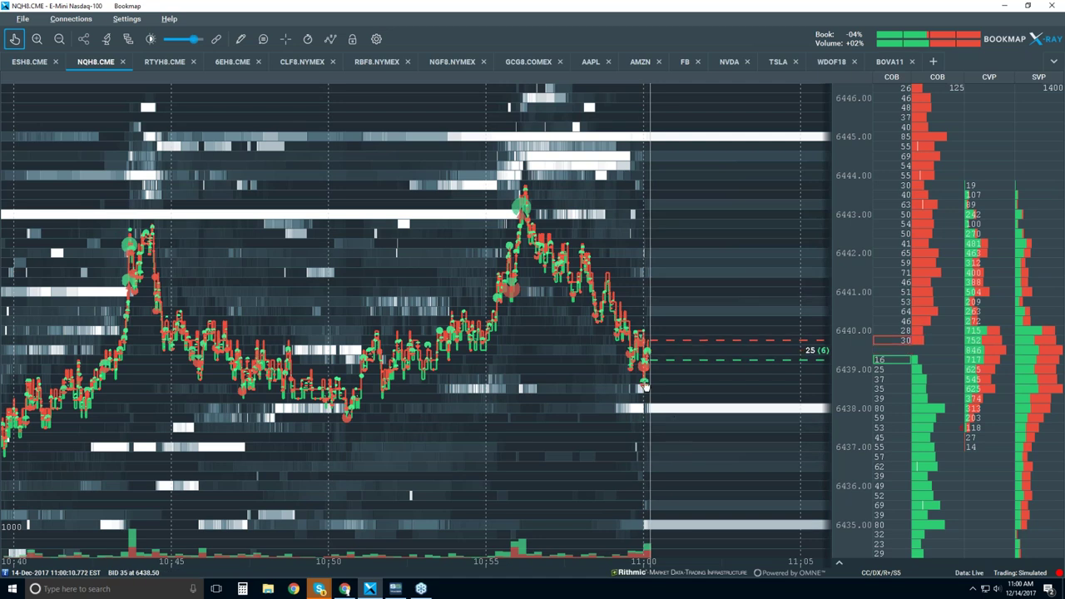
# Zoom into the 11:00 drop and pan to the seconds just before it
pyautogui.scroll(5, 616, 358)
pyautogui.scroll(6, 640, 376)
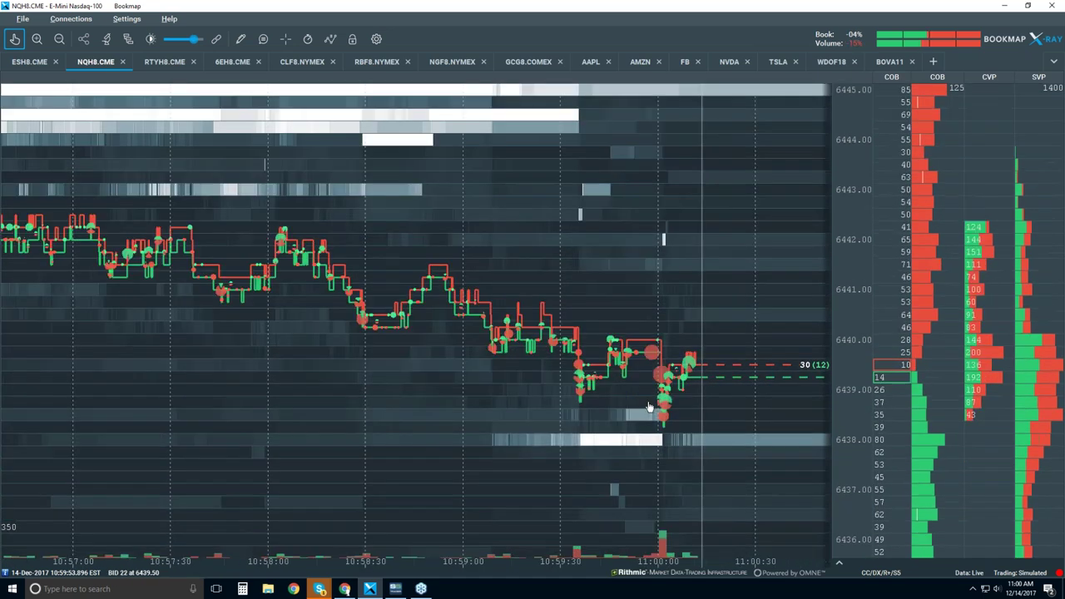
pyautogui.scroll(4, 620, 384)
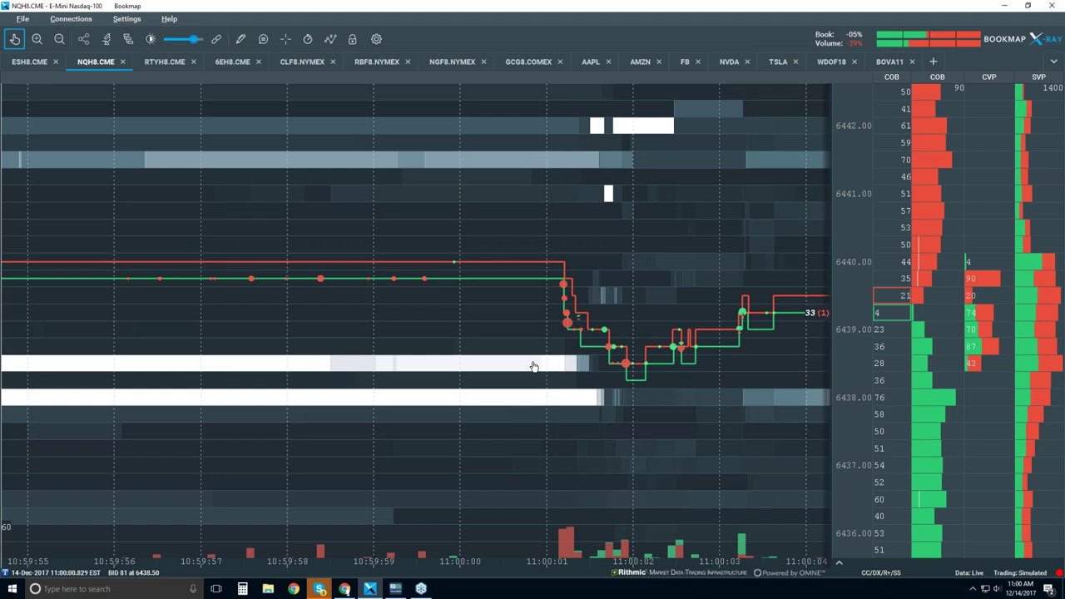
pyautogui.moveTo(468, 328); pyautogui.dragTo(785, 321)
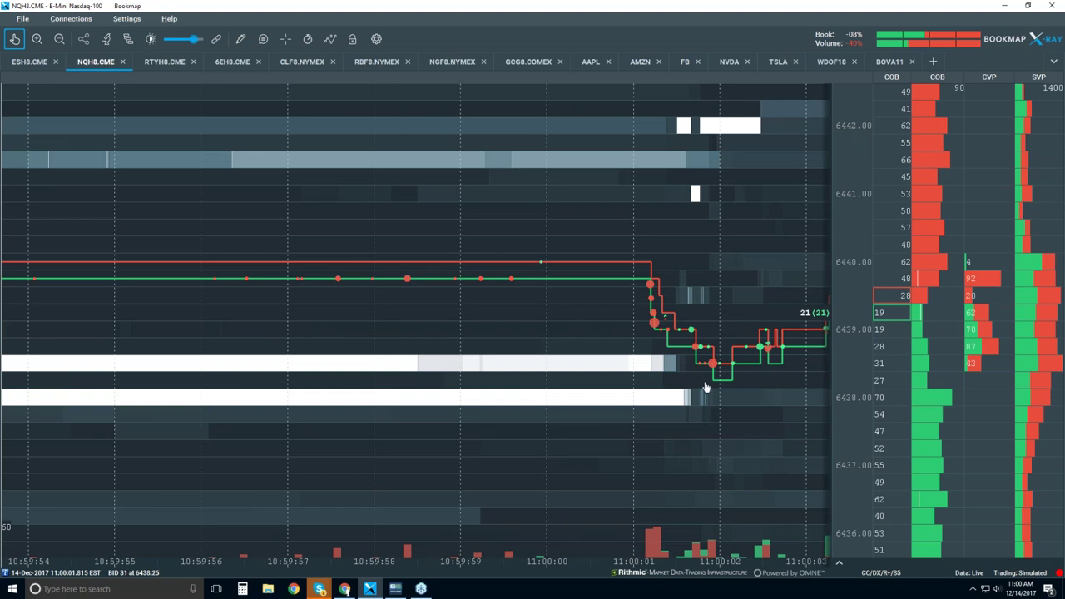
# Zoom back out to about 10:58:30–11:01, showing the rebound toward 6442
pyautogui.scroll(-2, 657, 333)
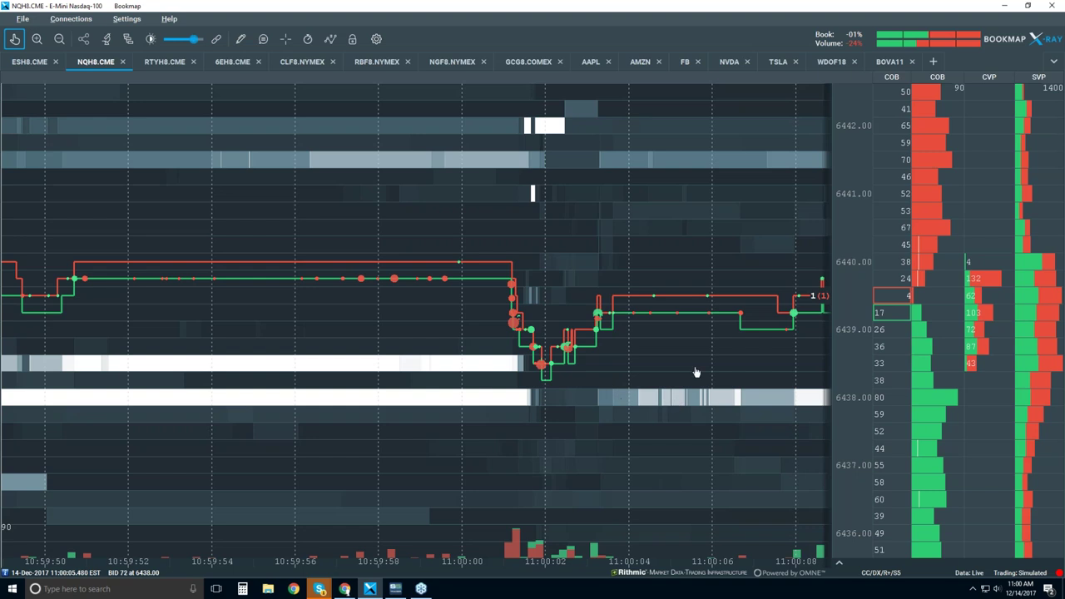
pyautogui.scroll(-3, 643, 362)
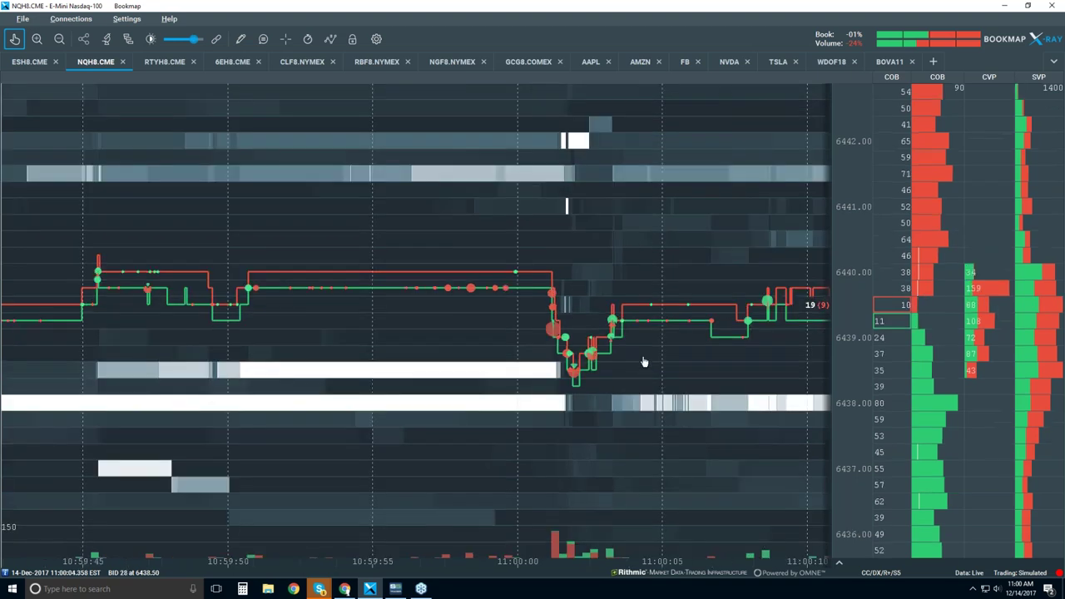
pyautogui.scroll(-3, 642, 362)
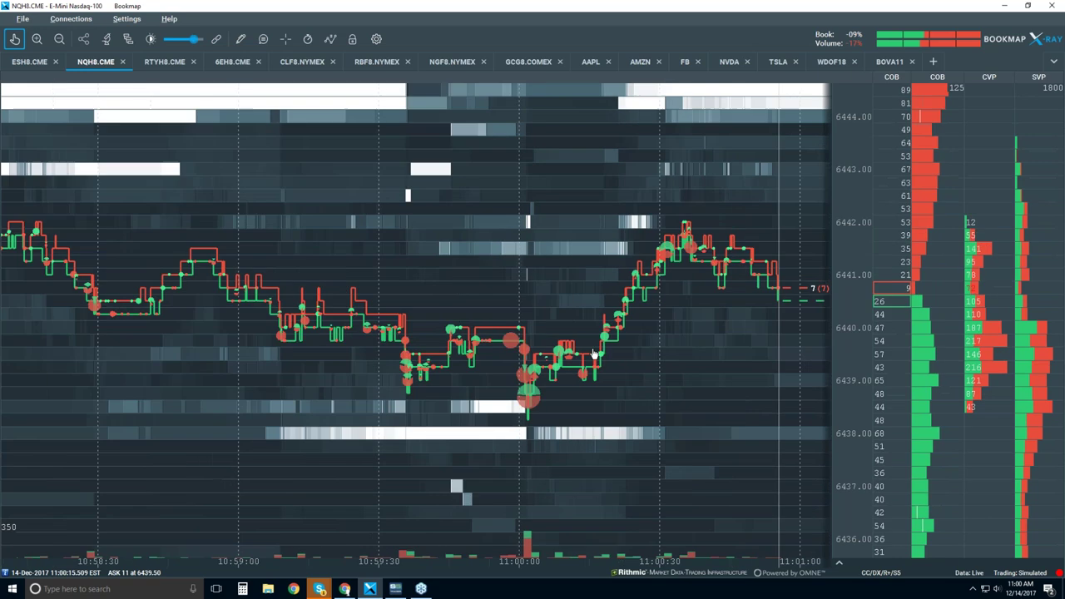
# Pan back to earlier data from 10:52 and zoom out to cover about 10:30–11:05
pyautogui.scroll(-2, 593, 353)
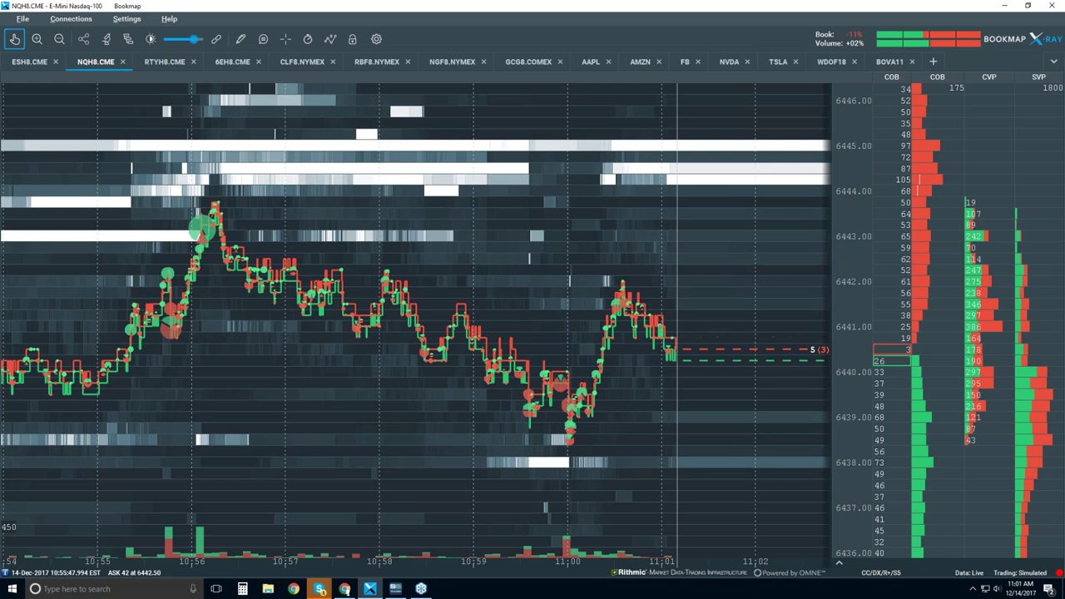
pyautogui.moveTo(434, 261); pyautogui.dragTo(667, 260)
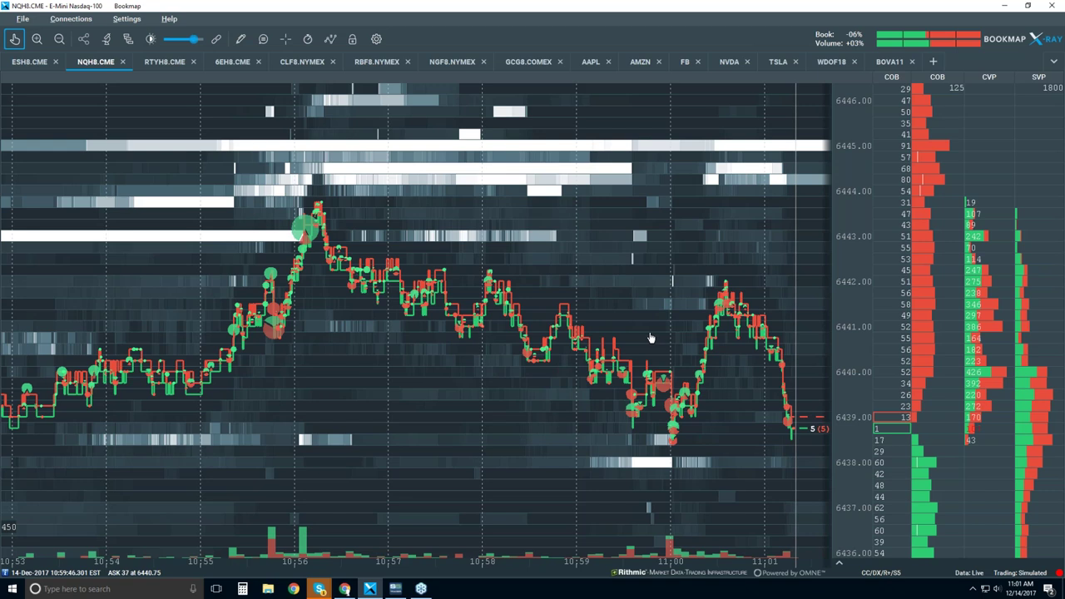
pyautogui.scroll(-5, 654, 344)
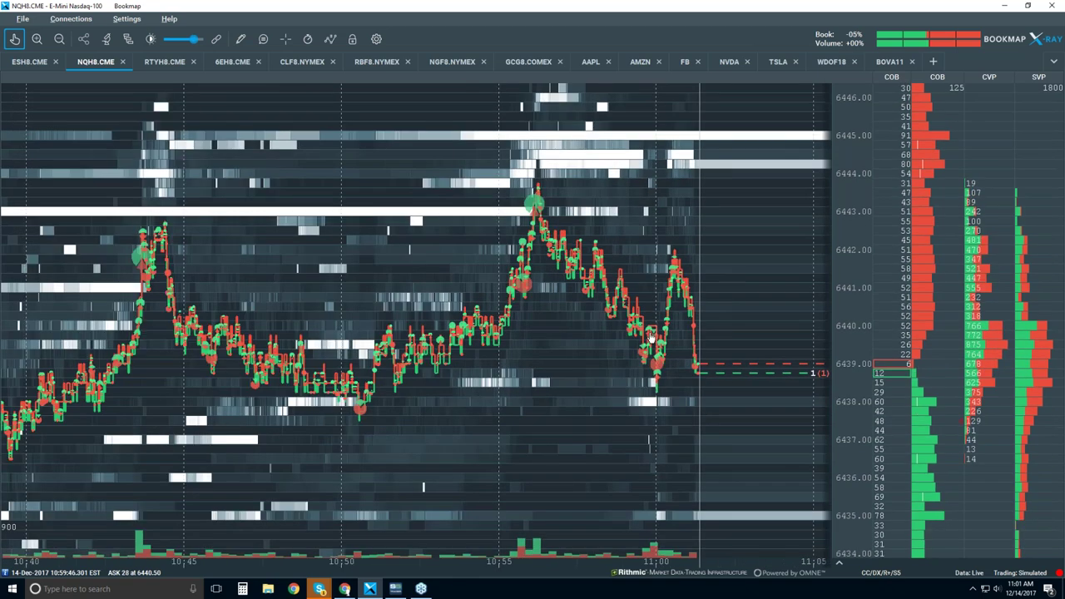
pyautogui.scroll(-2, 651, 338)
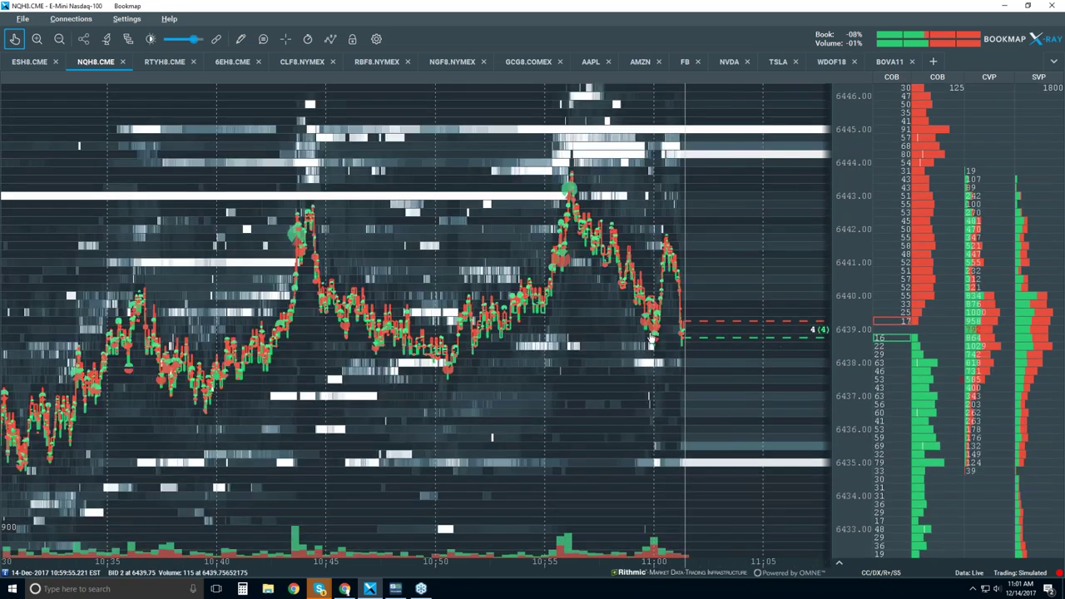